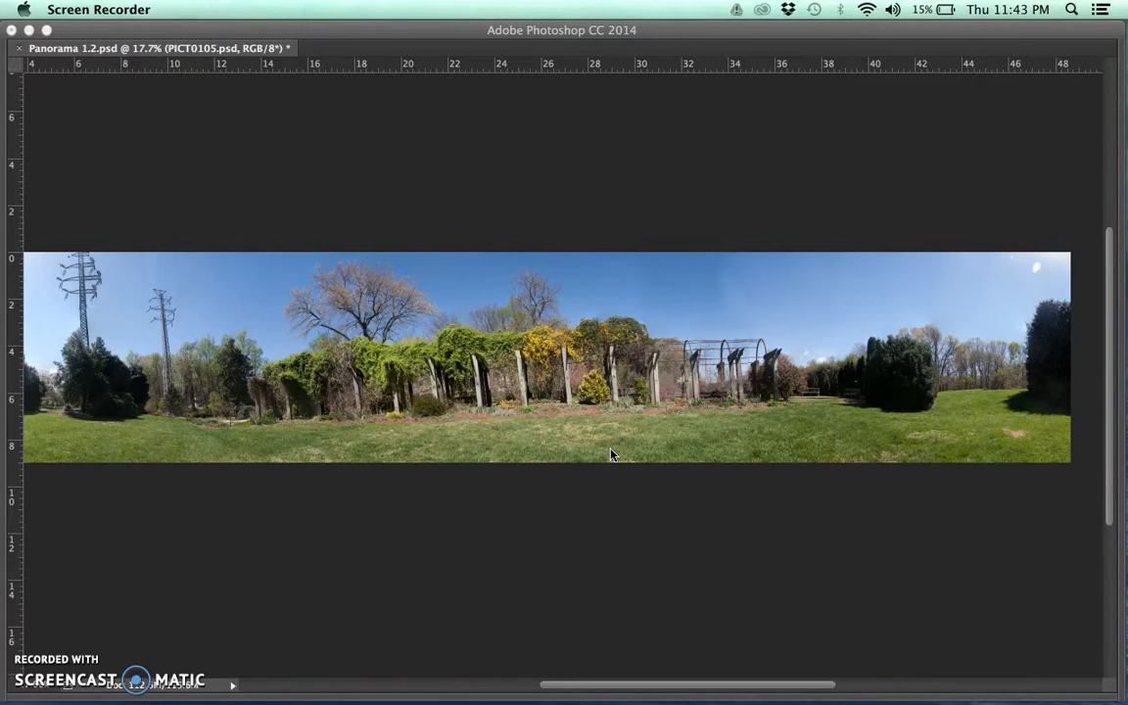
Examine the whole garden panorama from end to end, including its sky, its grass and both outer edges
scroll(611, 454, left, 3)
scroll(612, 455, right, 3)
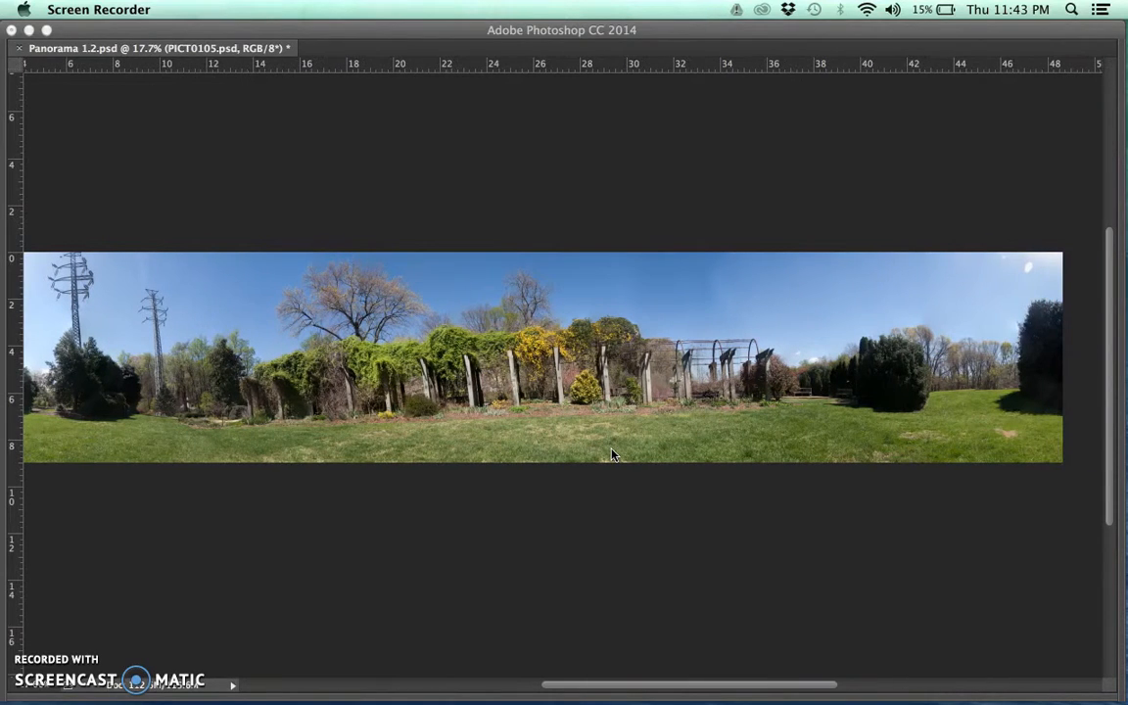
scroll(611, 454, left, 4)
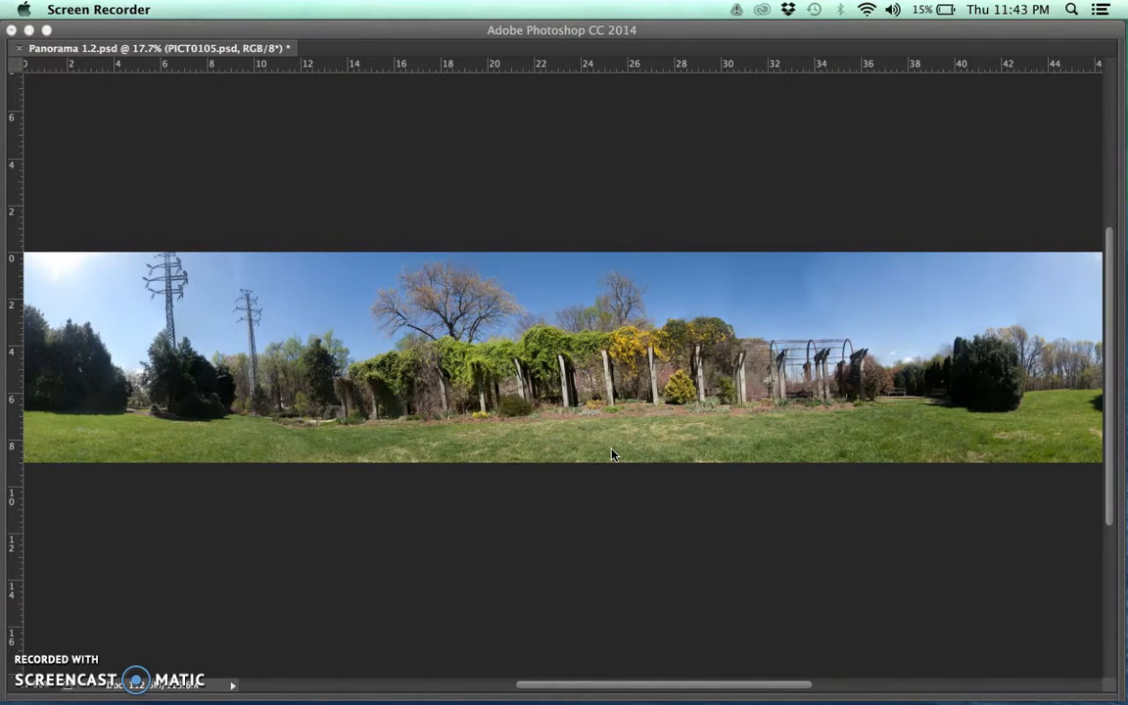
scroll(611, 454, left, 3)
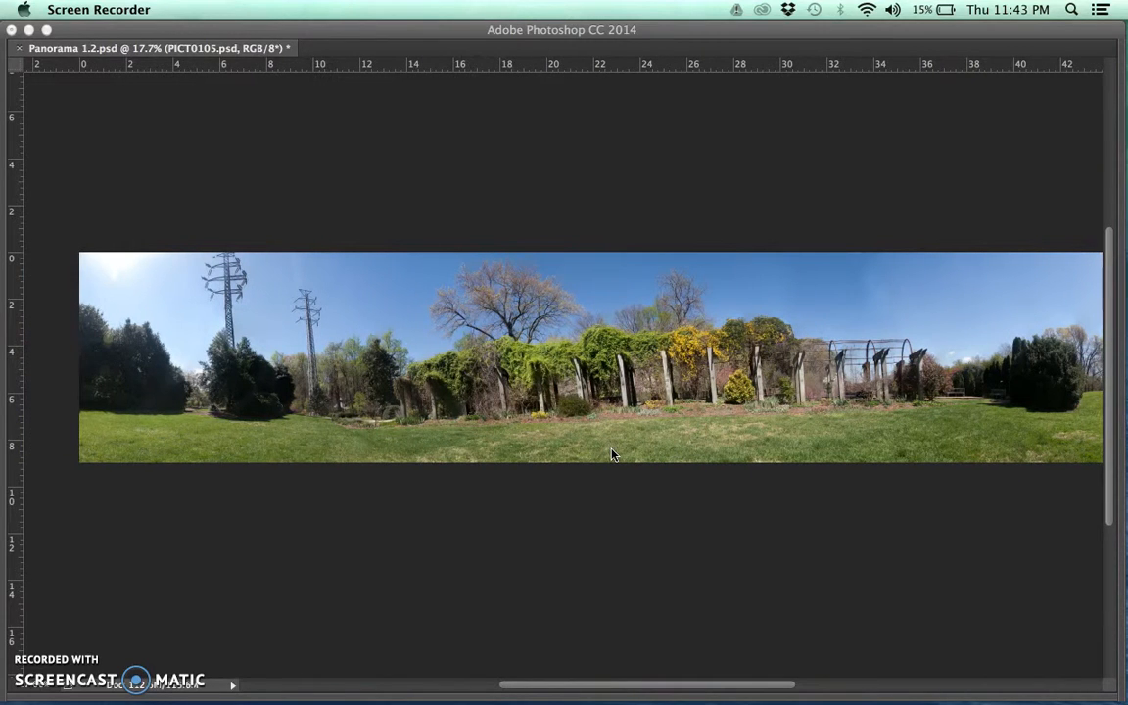
scroll(611, 454, right, 1)
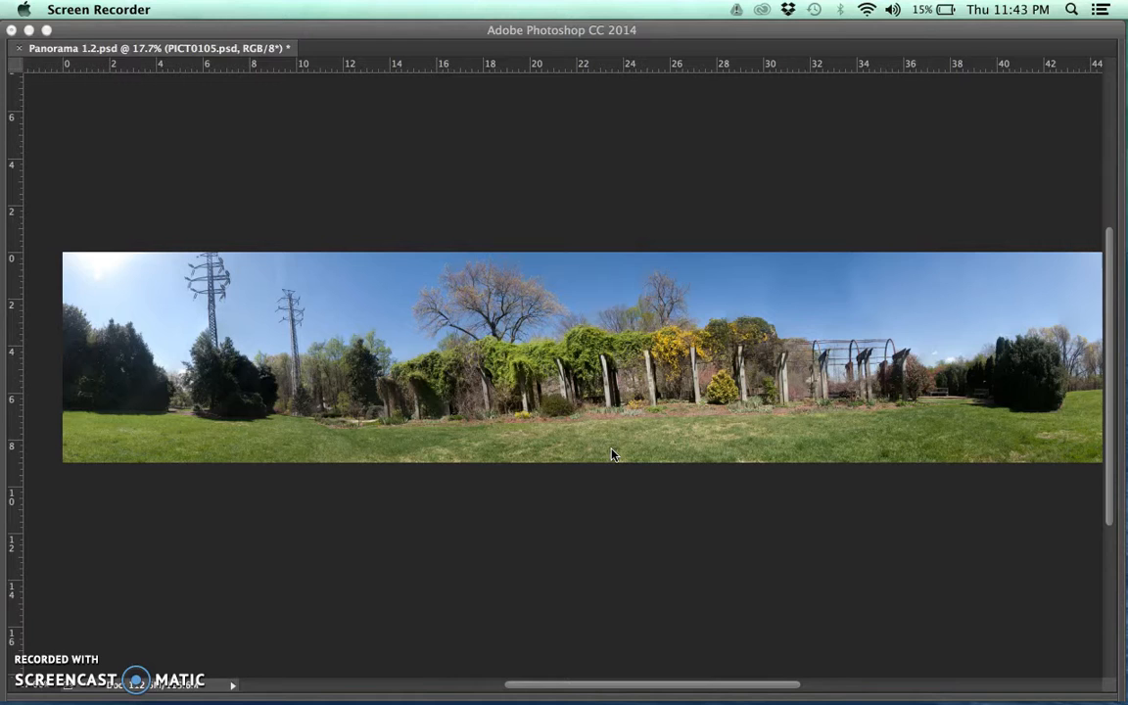
scroll(611, 454, right, 5)
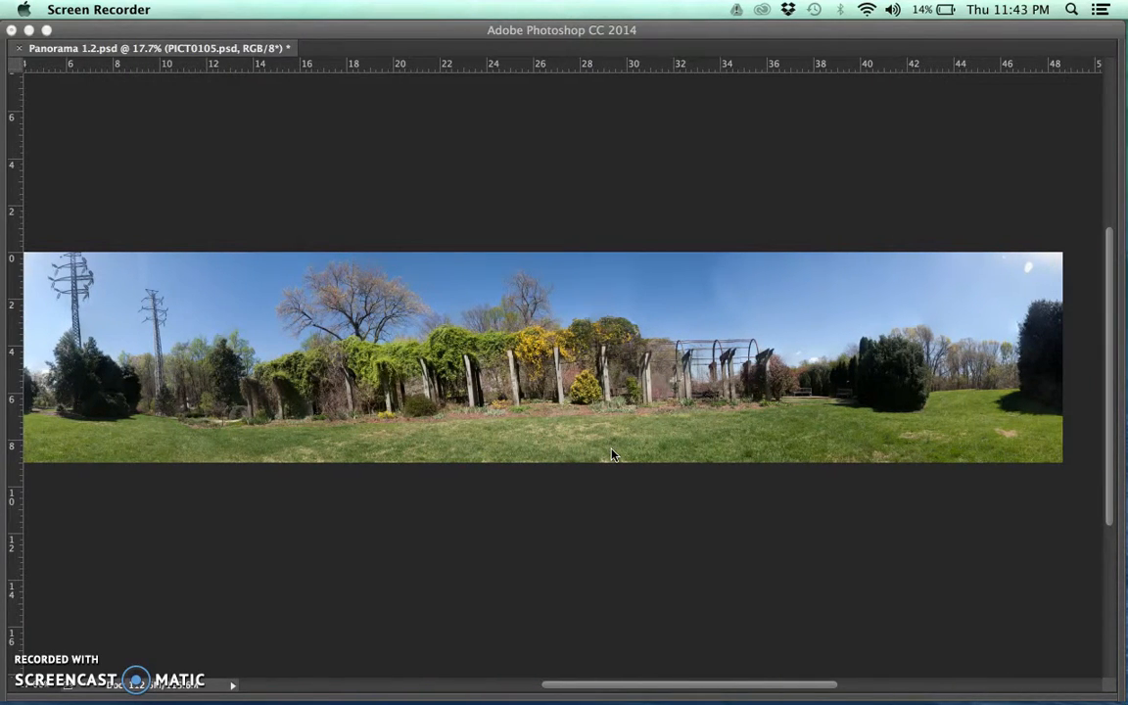
scroll(611, 454, left, 1)
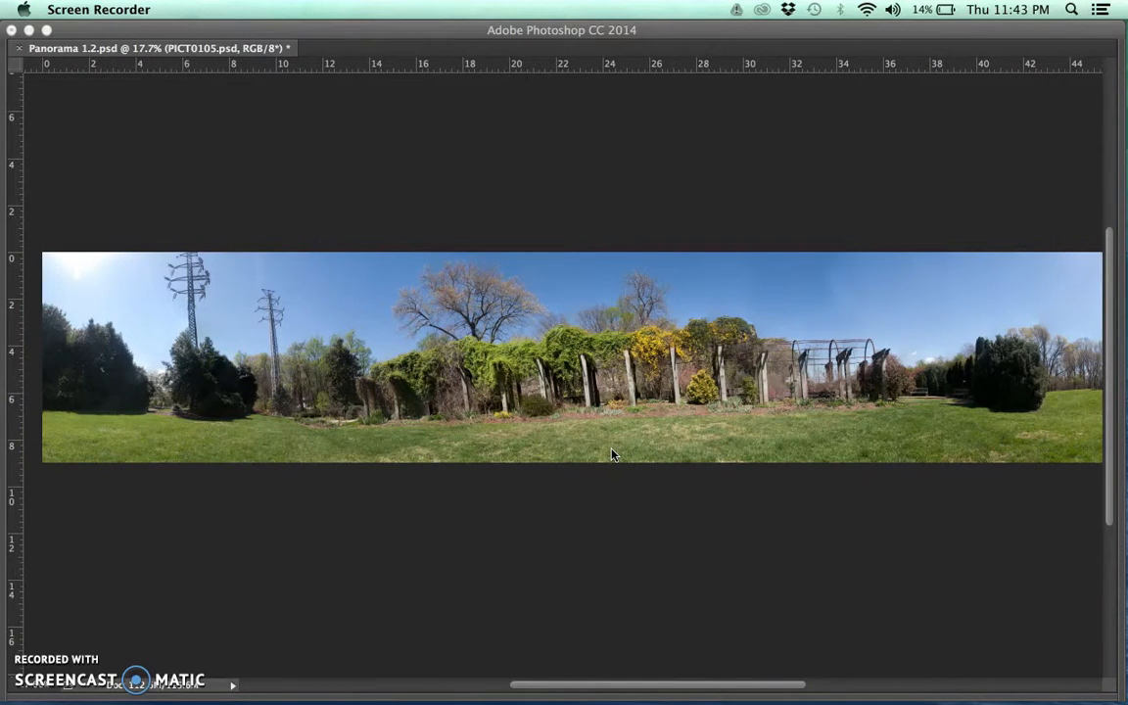
scroll(611, 454, right, 4)
scroll(611, 455, down, 1)
scroll(611, 454, right, 3)
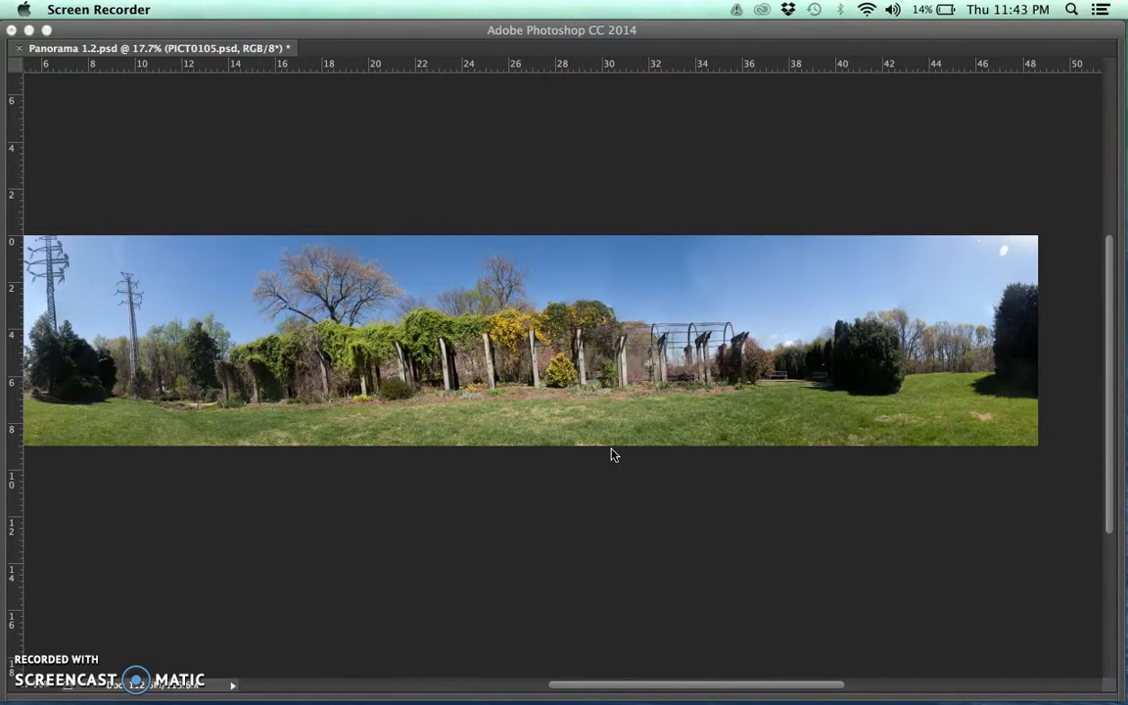
scroll(1033, 364, left, 2)
scroll(1018, 357, left, 5)
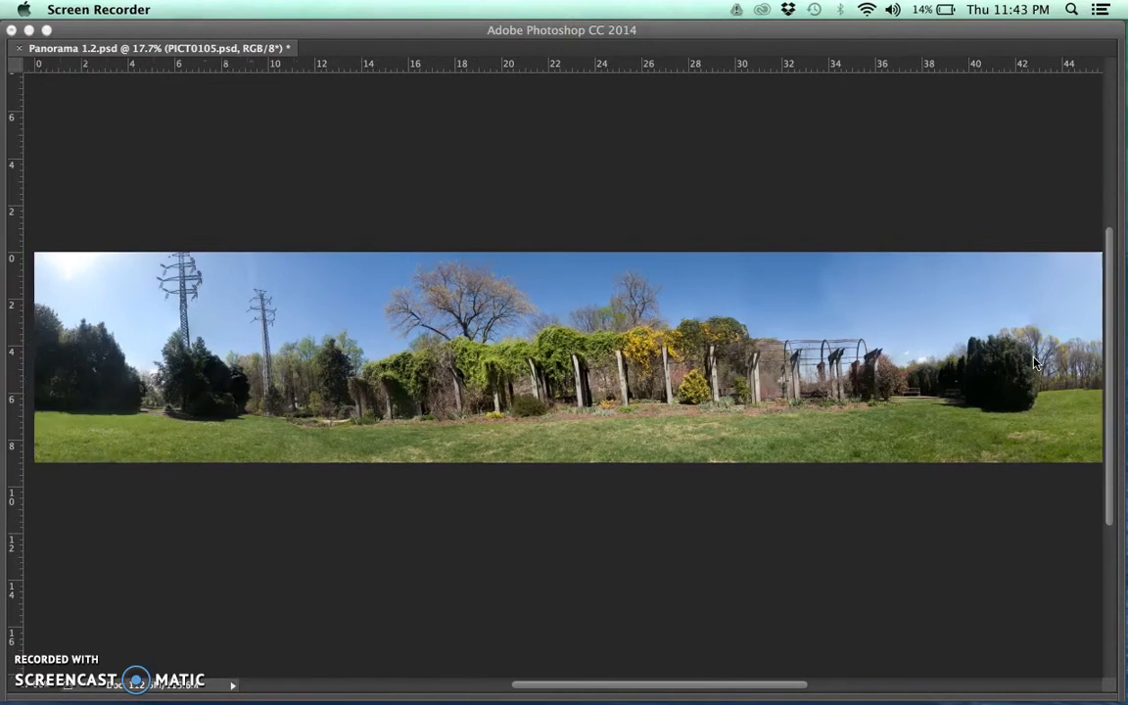
scroll(988, 347, right, 12)
scroll(991, 355, left, 20)
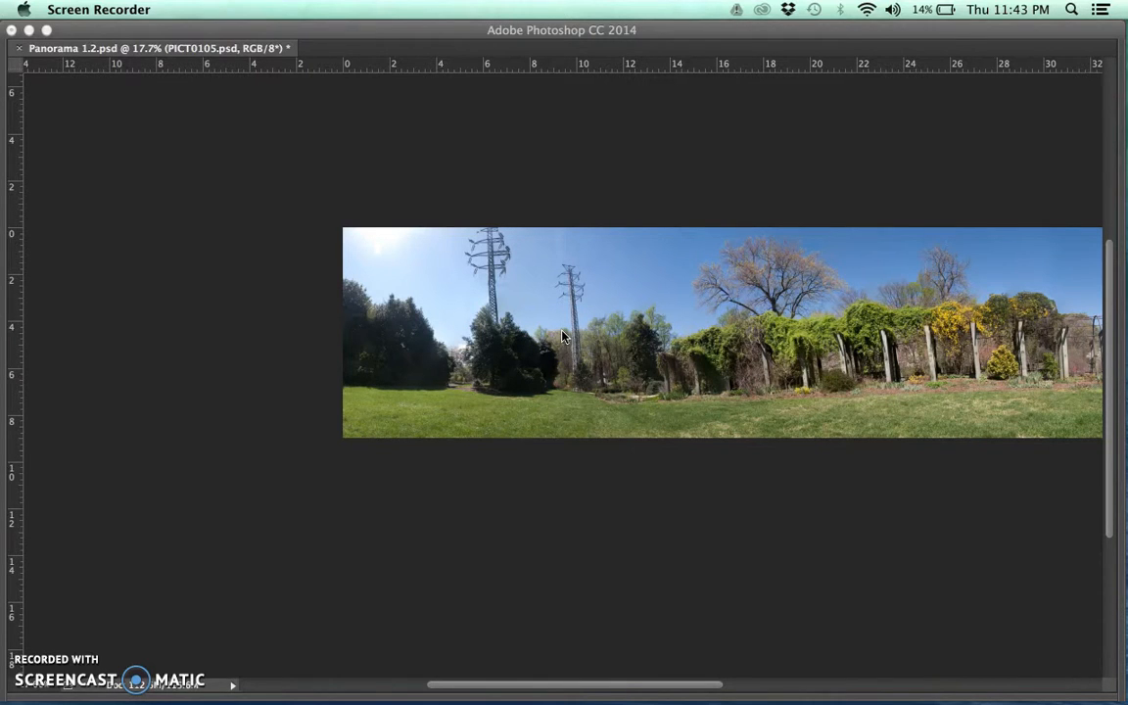
scroll(563, 336, right, 6)
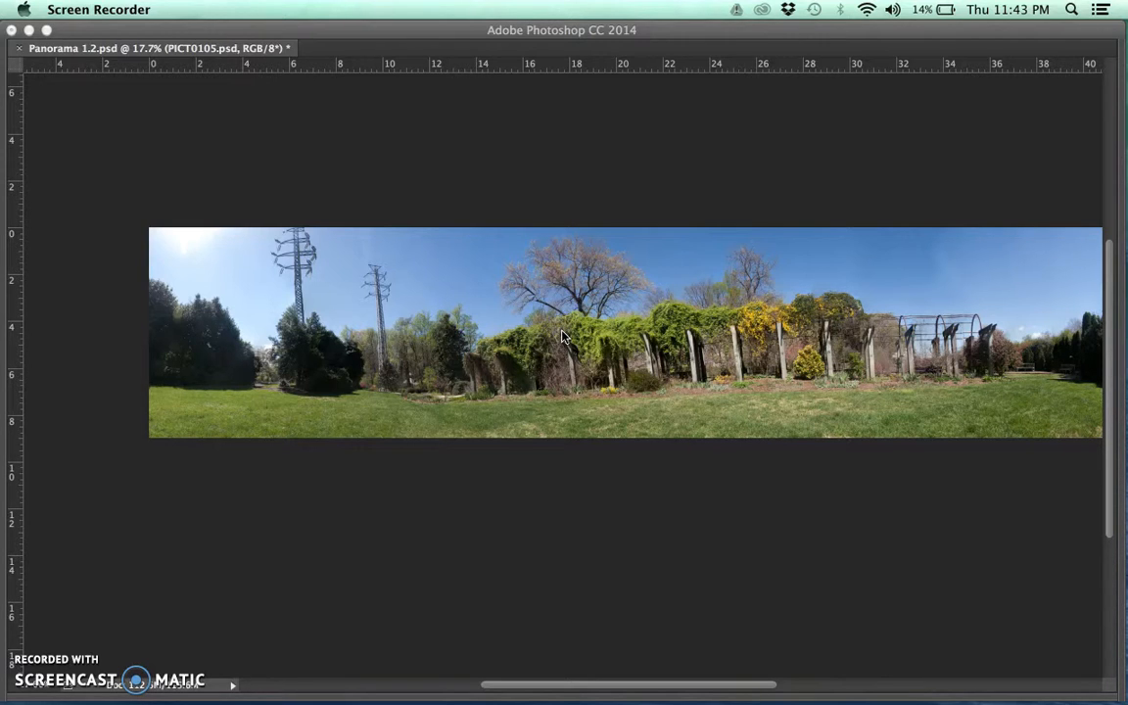
scroll(563, 336, right, 3)
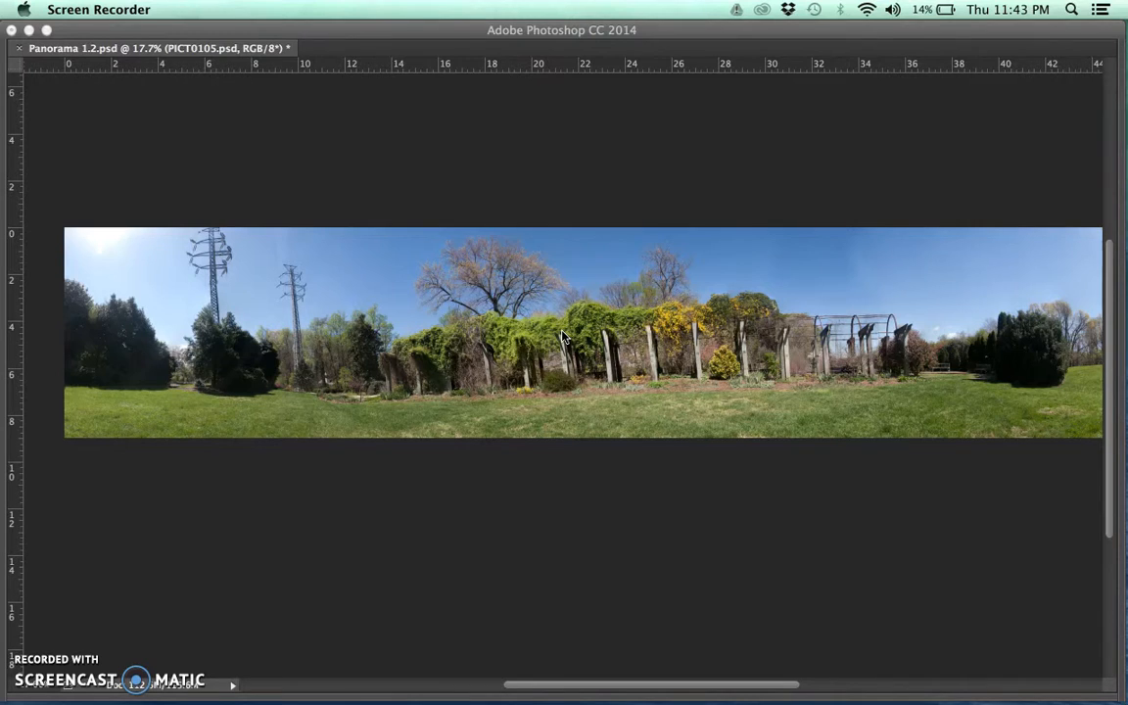
scroll(563, 336, right, 3)
scroll(563, 336, right, 1)
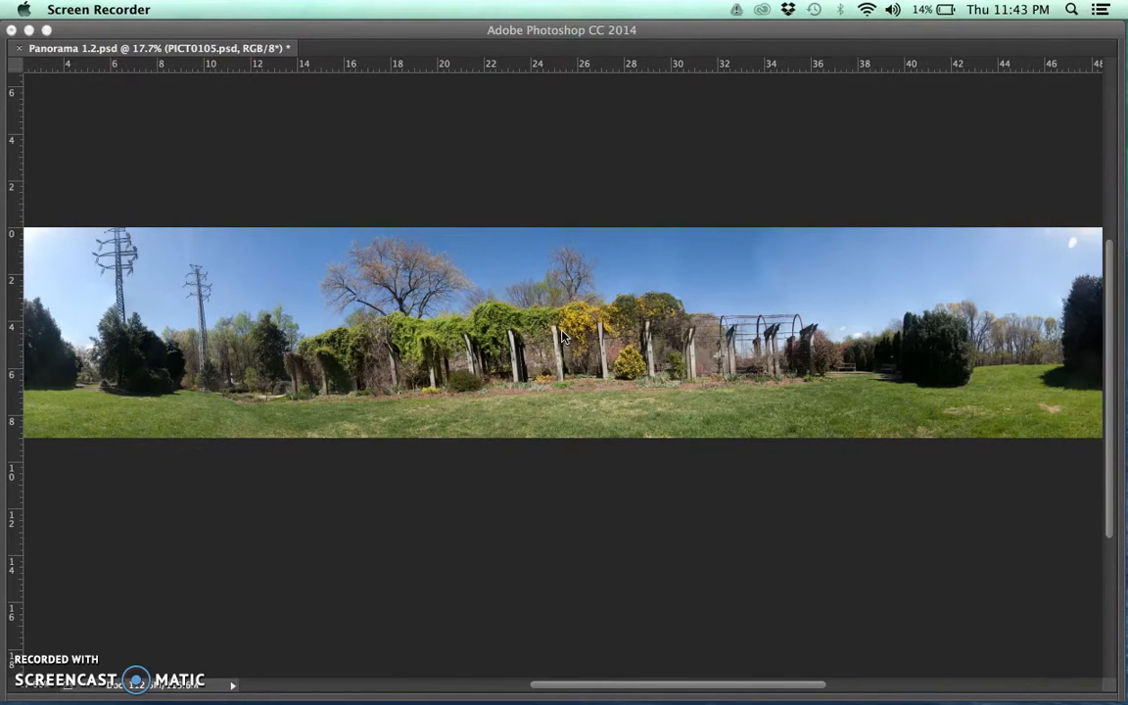
click(597, 305)
scroll(600, 306, right, 1)
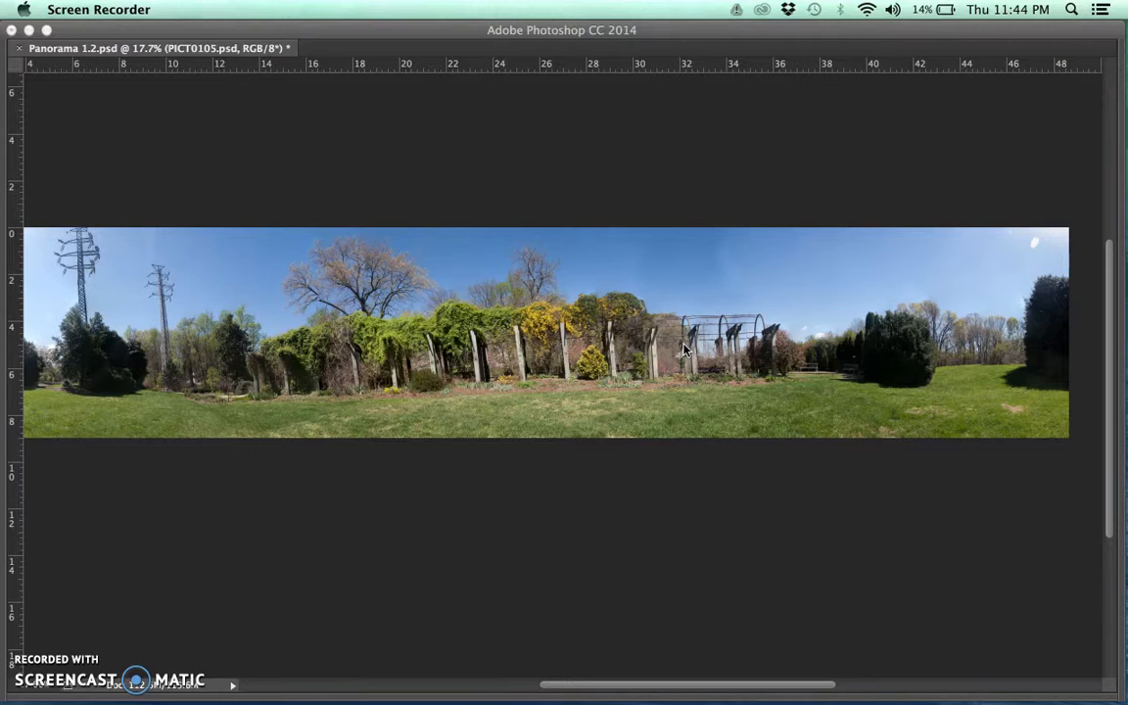
scroll(685, 349, left, 5)
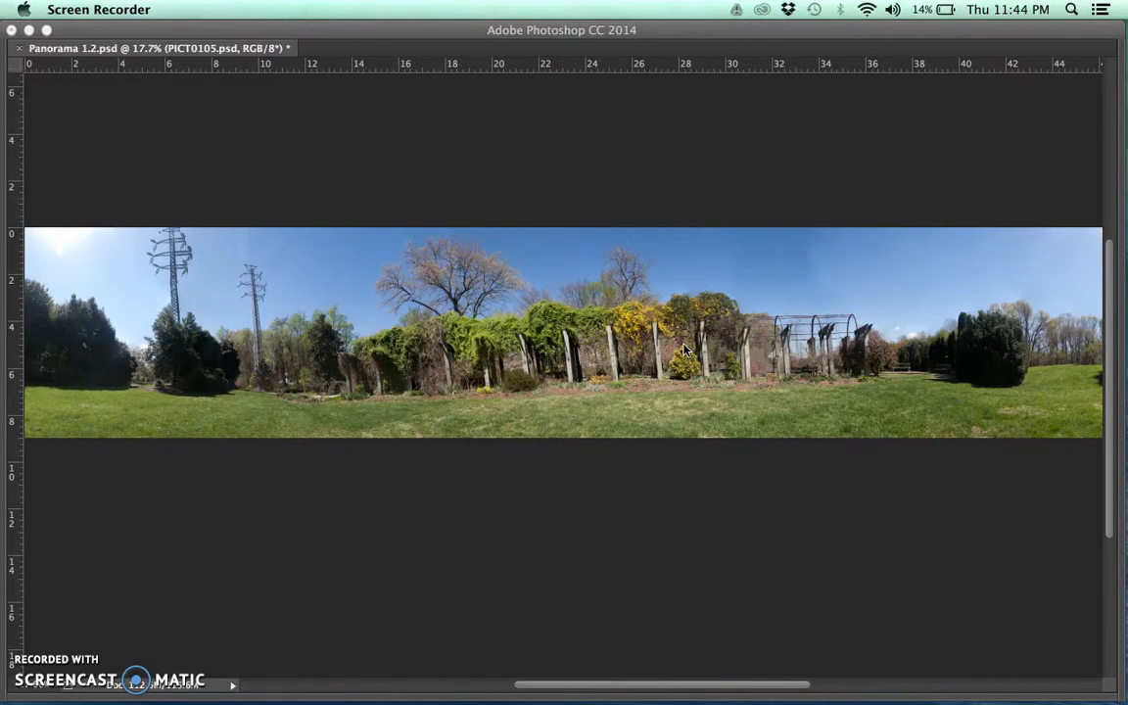
scroll(686, 350, left, 4)
scroll(685, 391, right, 5)
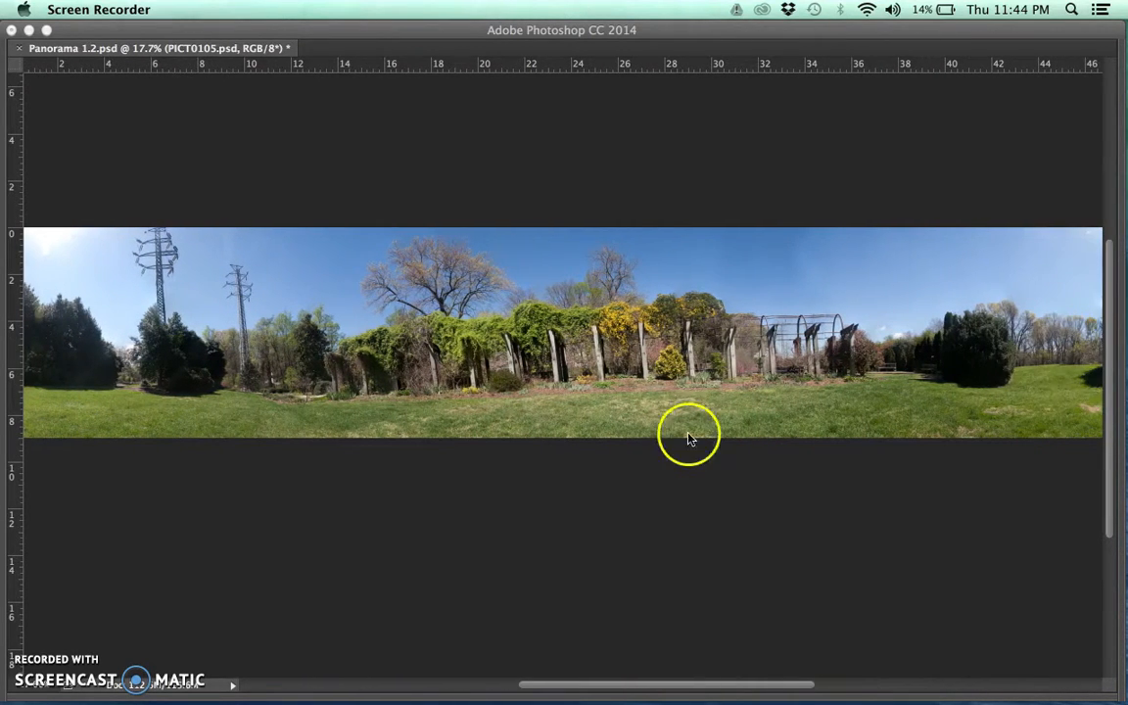
scroll(677, 424, right, 10)
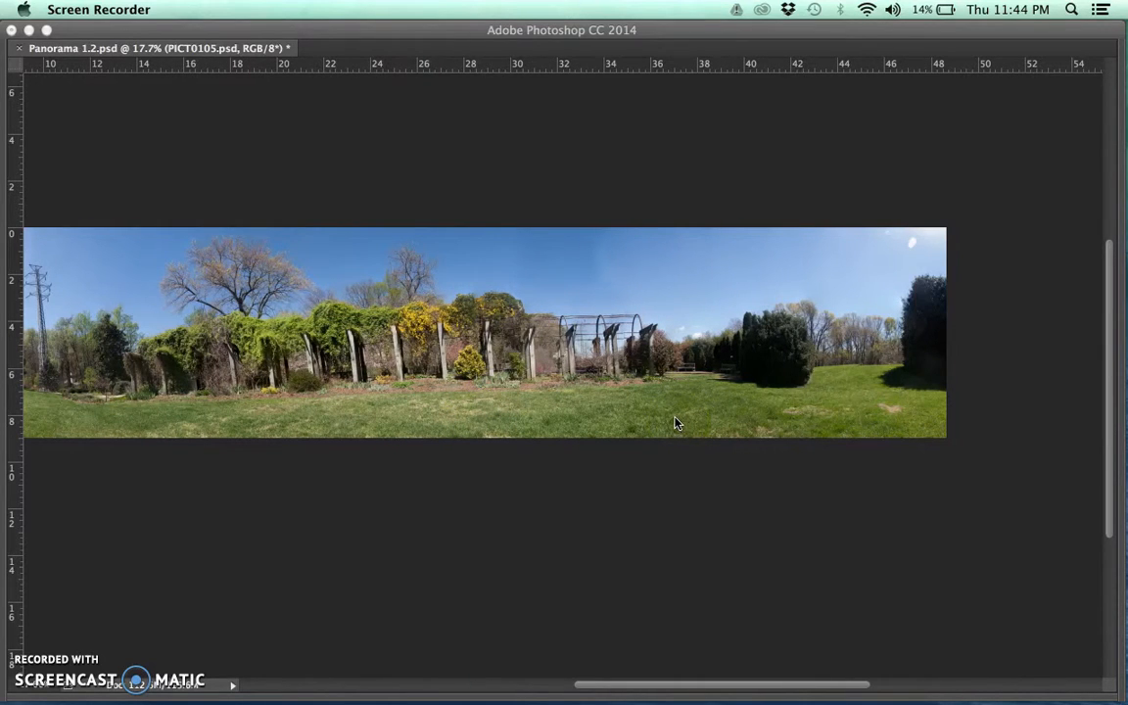
click(686, 262)
scroll(685, 270, left, 10)
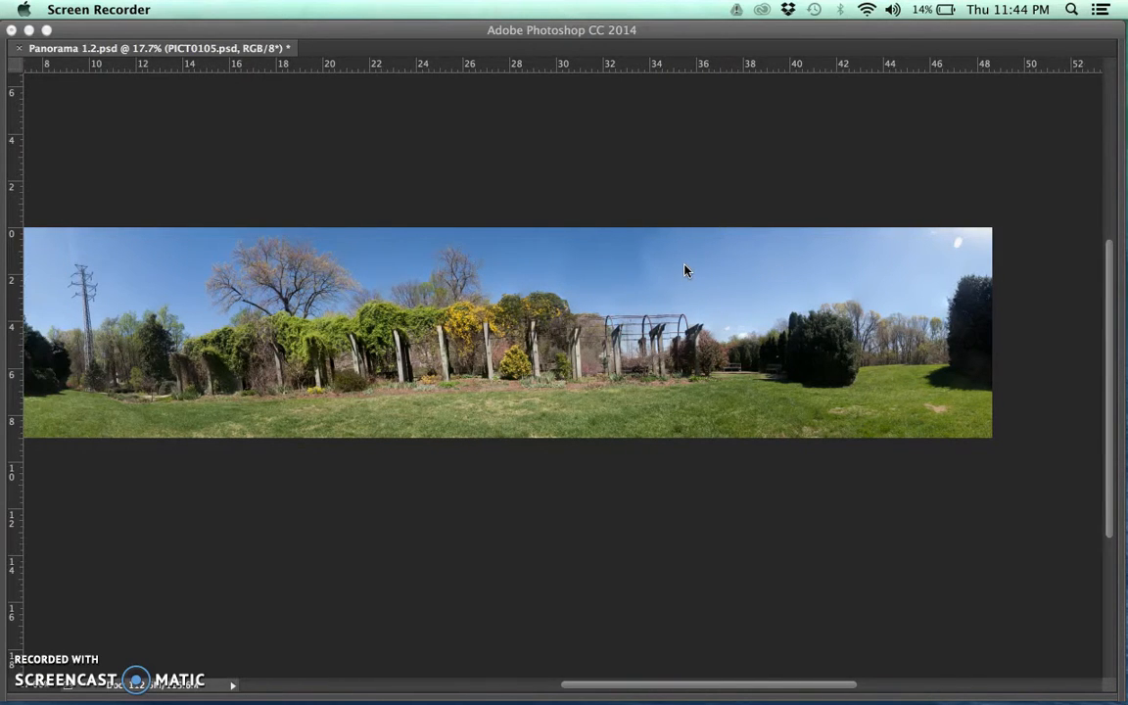
scroll(685, 270, right, 10)
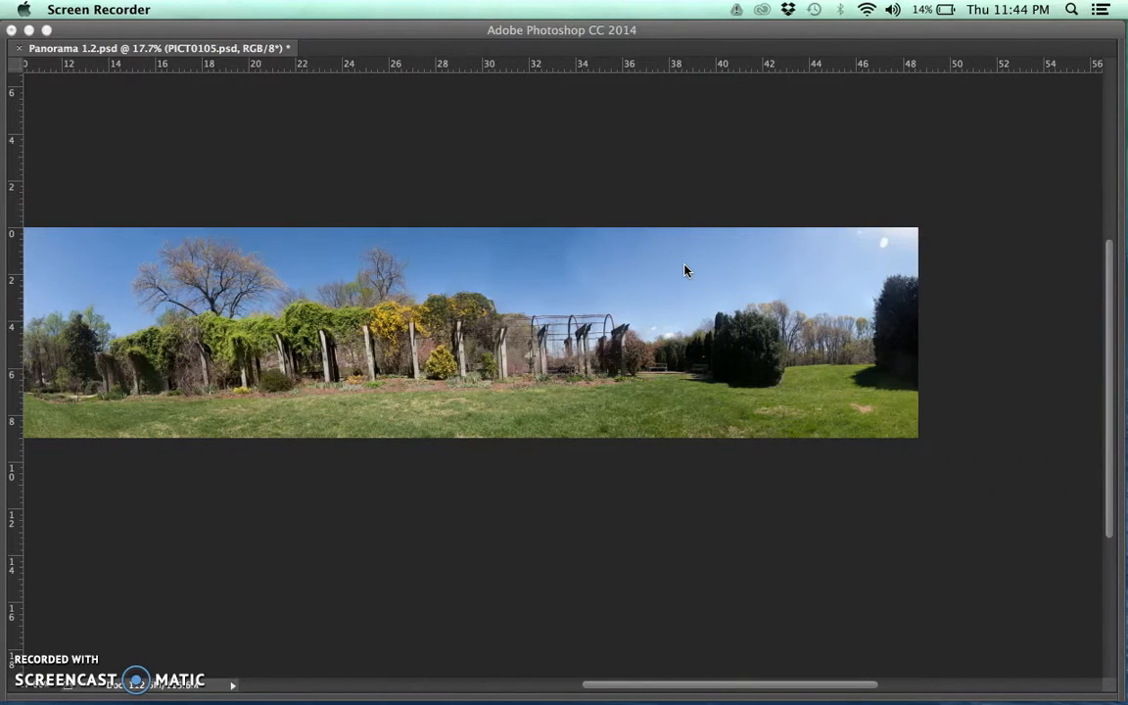
scroll(686, 270, left, 20)
click(595, 395)
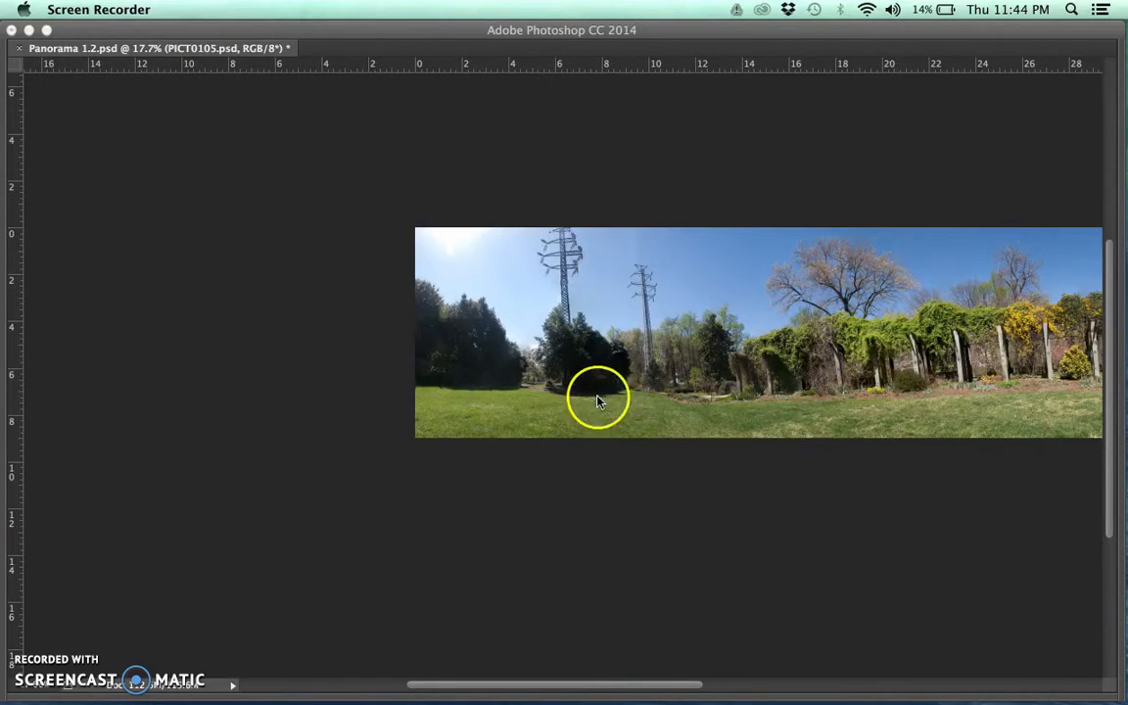
scroll(597, 399, right, 20)
scroll(599, 402, right, 4)
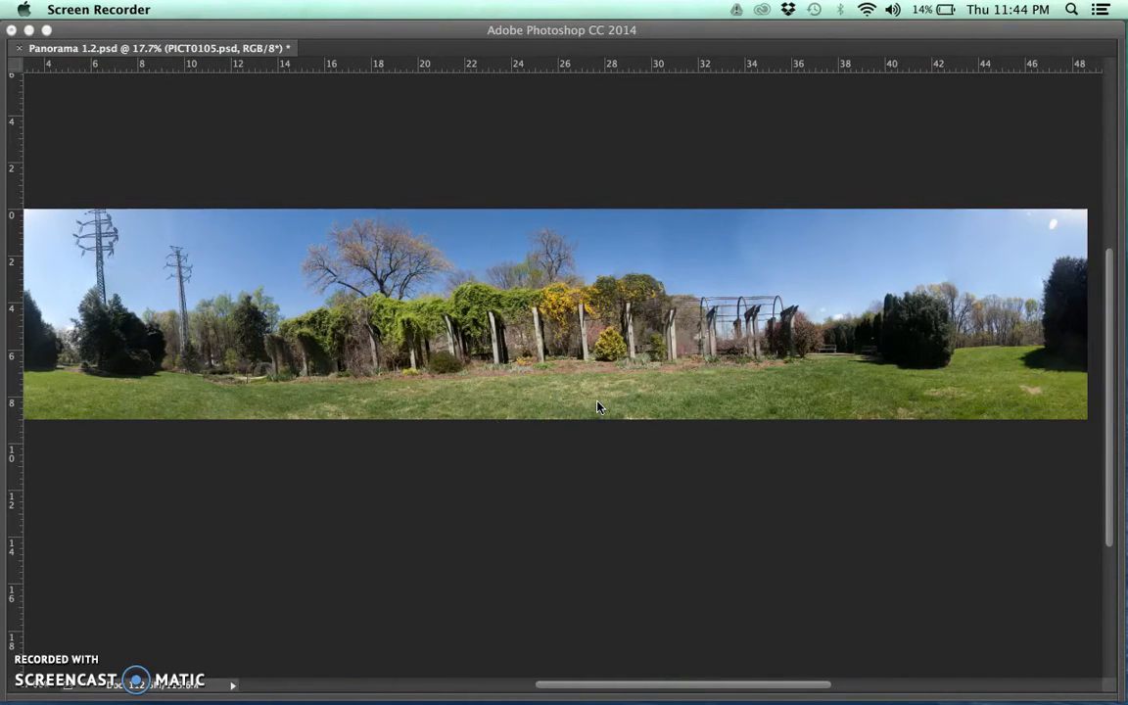
click(615, 375)
scroll(770, 272, left, 5)
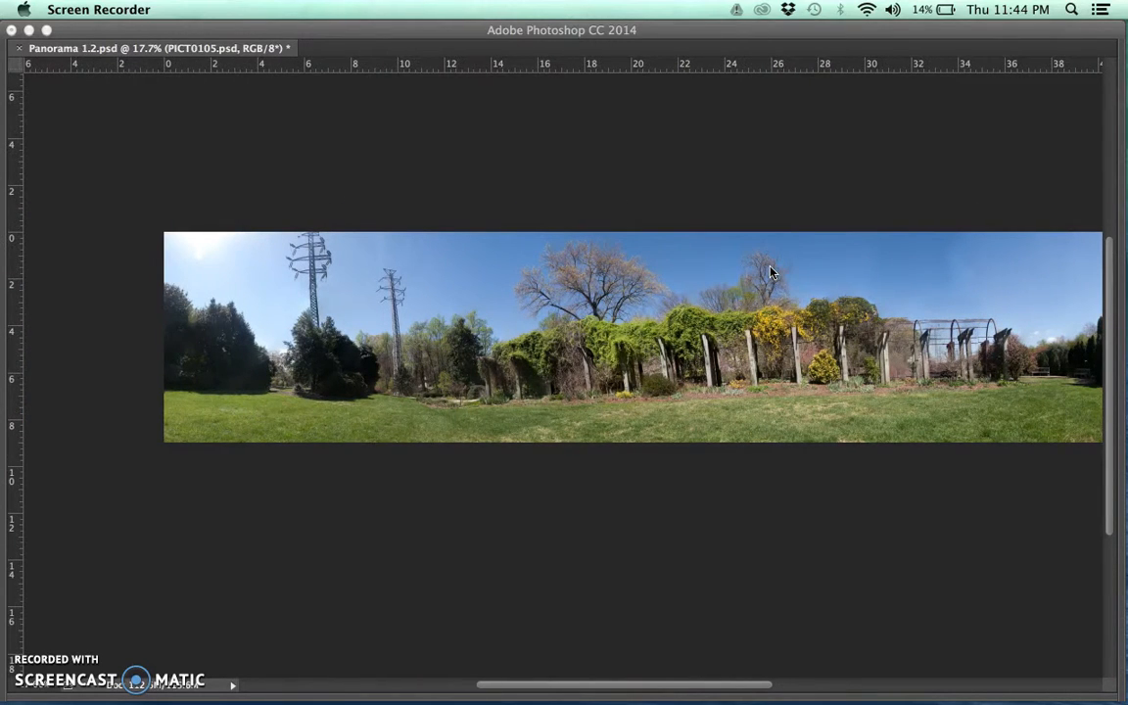
scroll(771, 272, right, 5)
scroll(770, 272, right, 2)
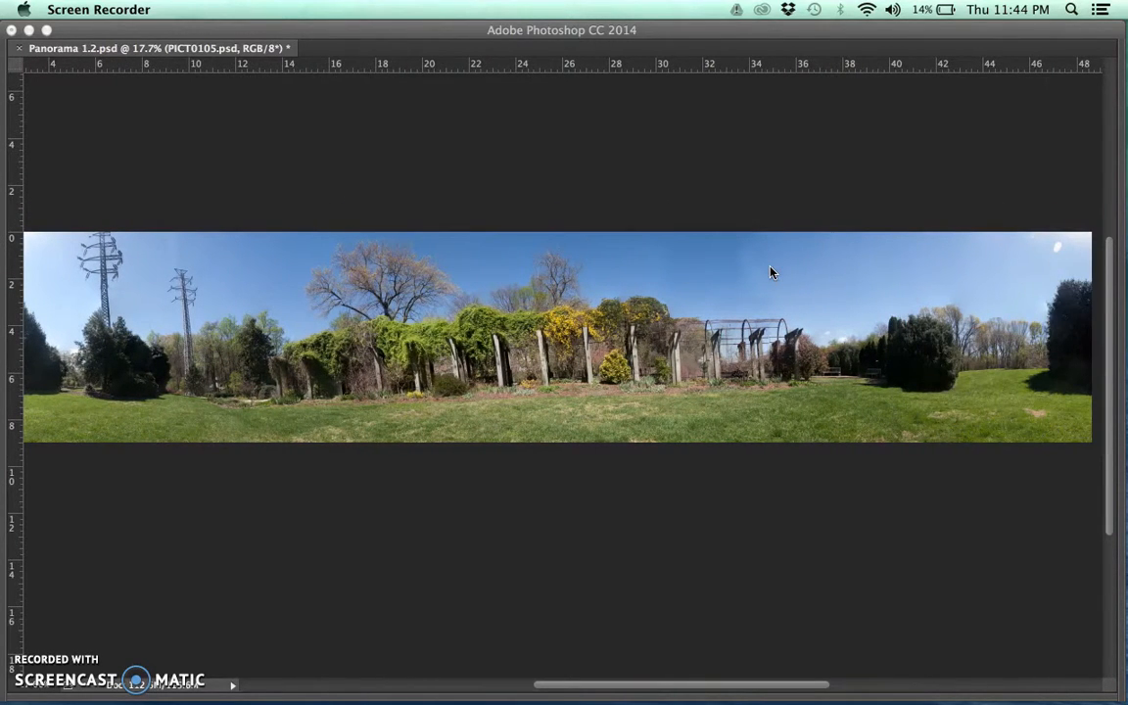
Make the canvas square by copying its 48.66-inch width into the height, keeping the panorama anchored at the centre
click(317, 83)
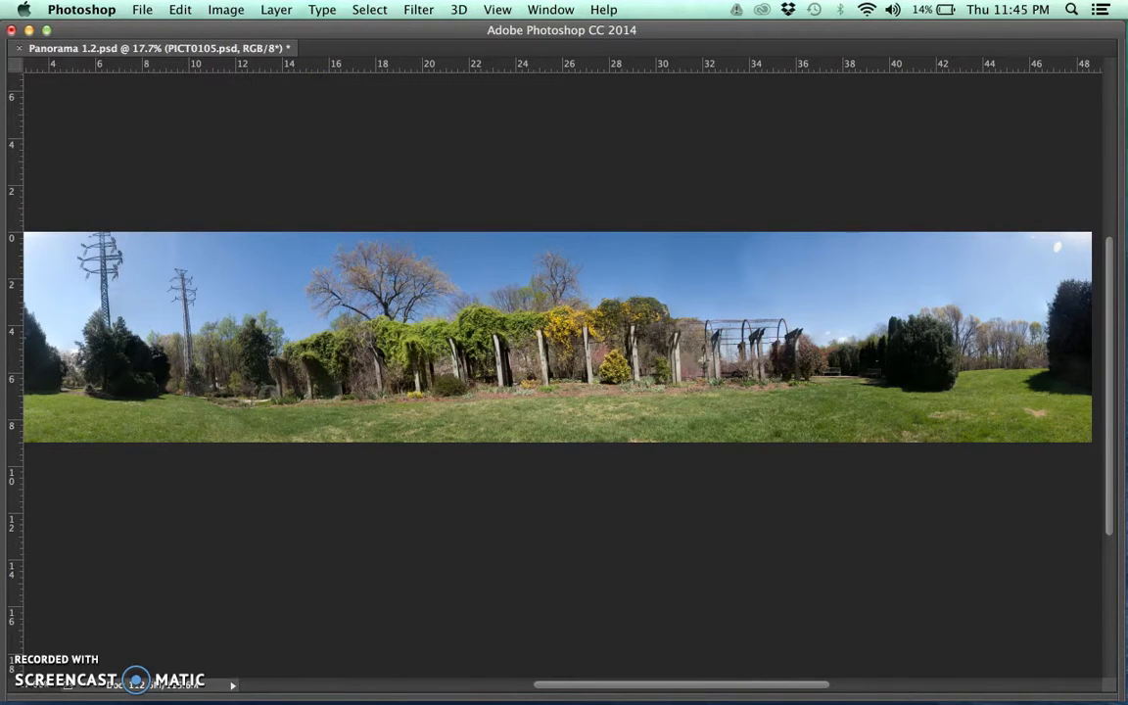
click(225, 10)
click(240, 160)
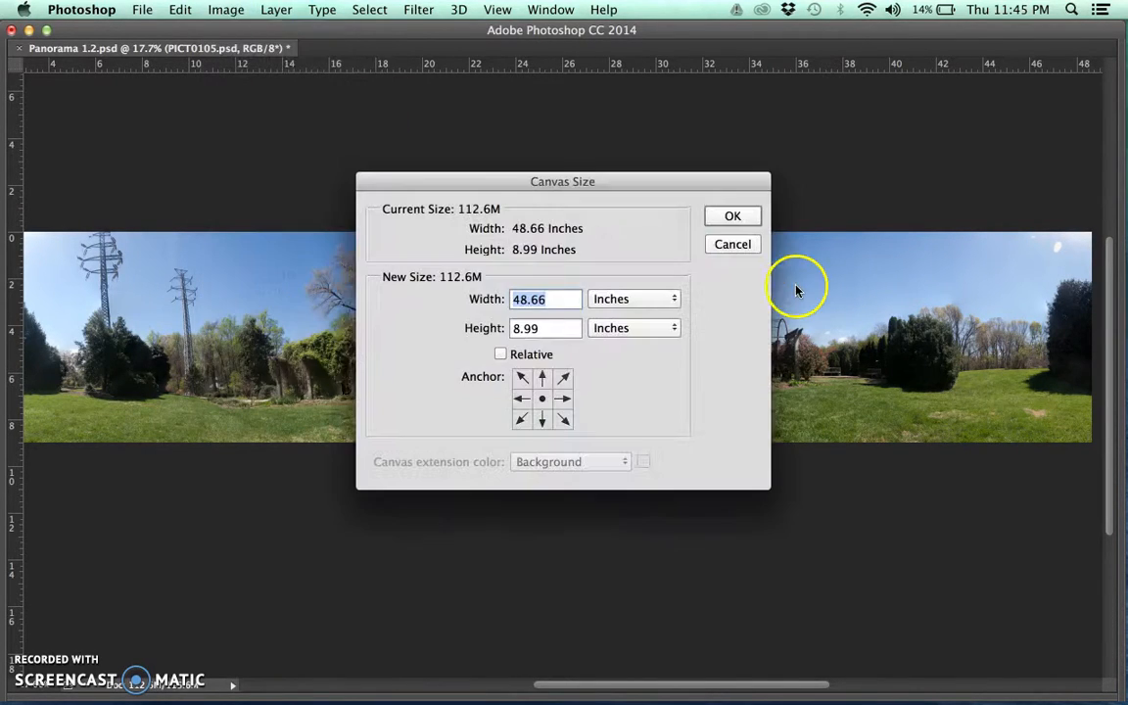
right_click(554, 301)
click(582, 368)
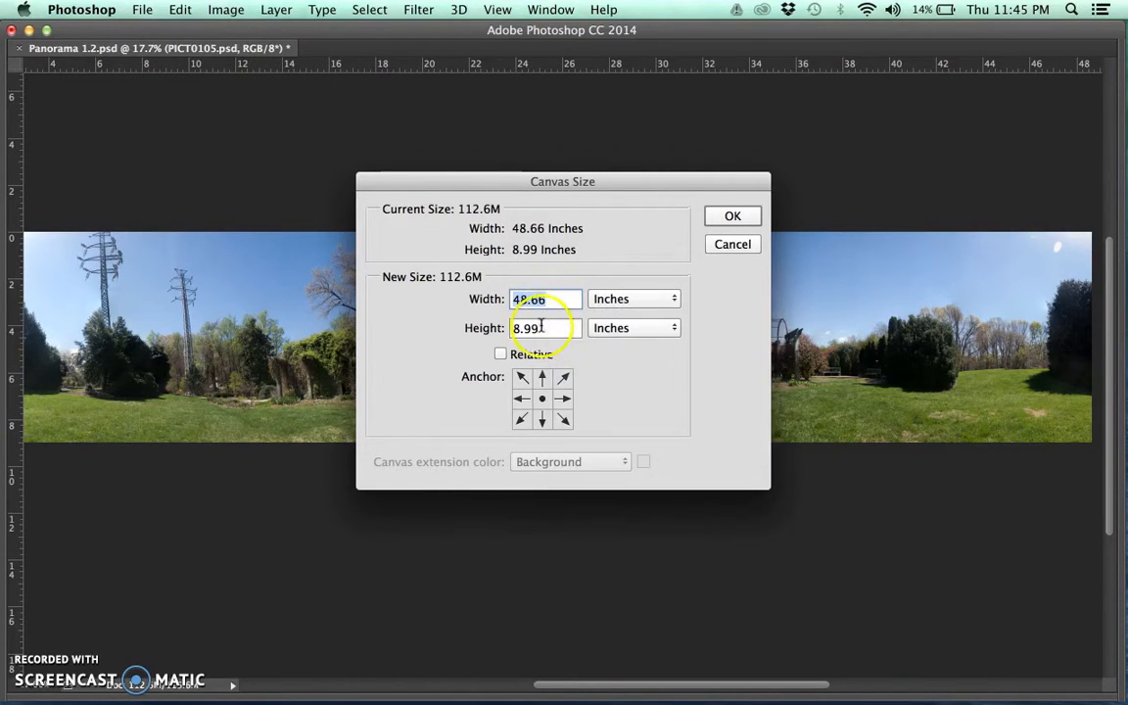
double_click(523, 327)
right_click(542, 332)
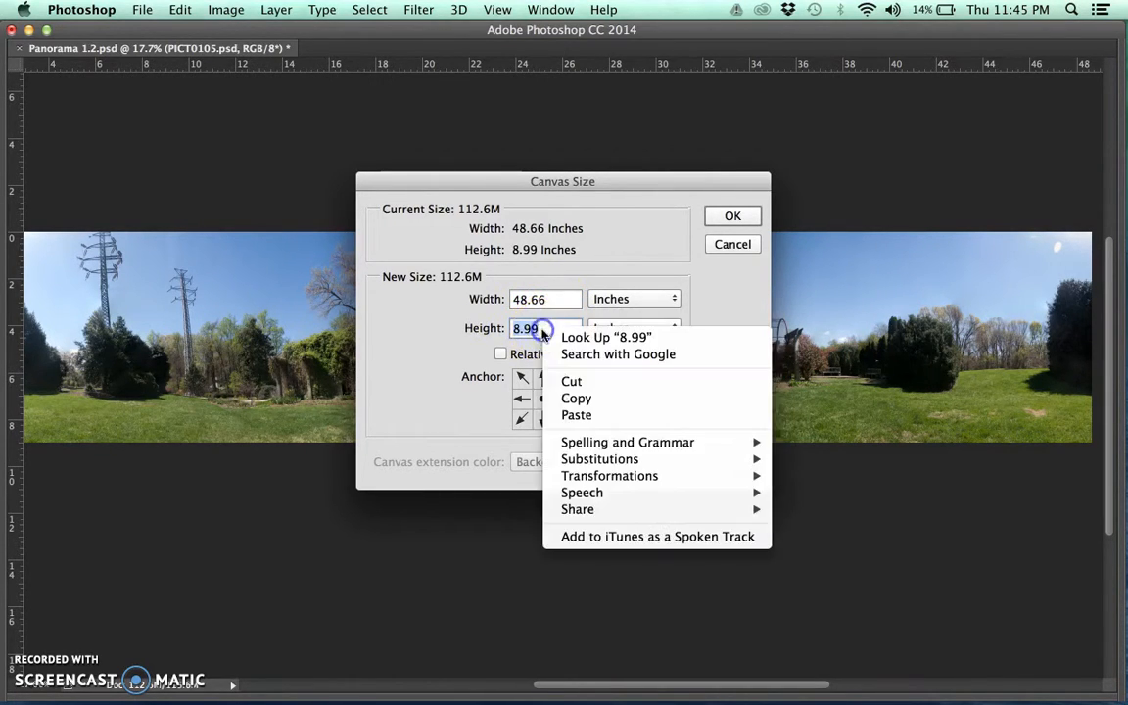
click(597, 415)
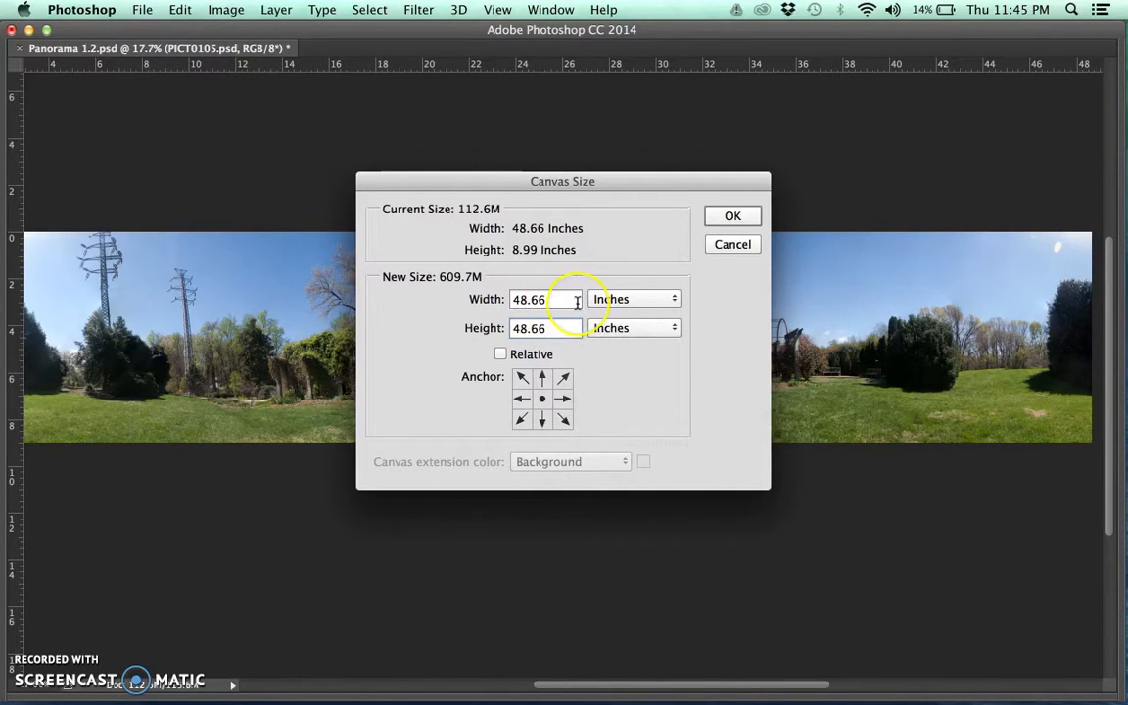
click(714, 225)
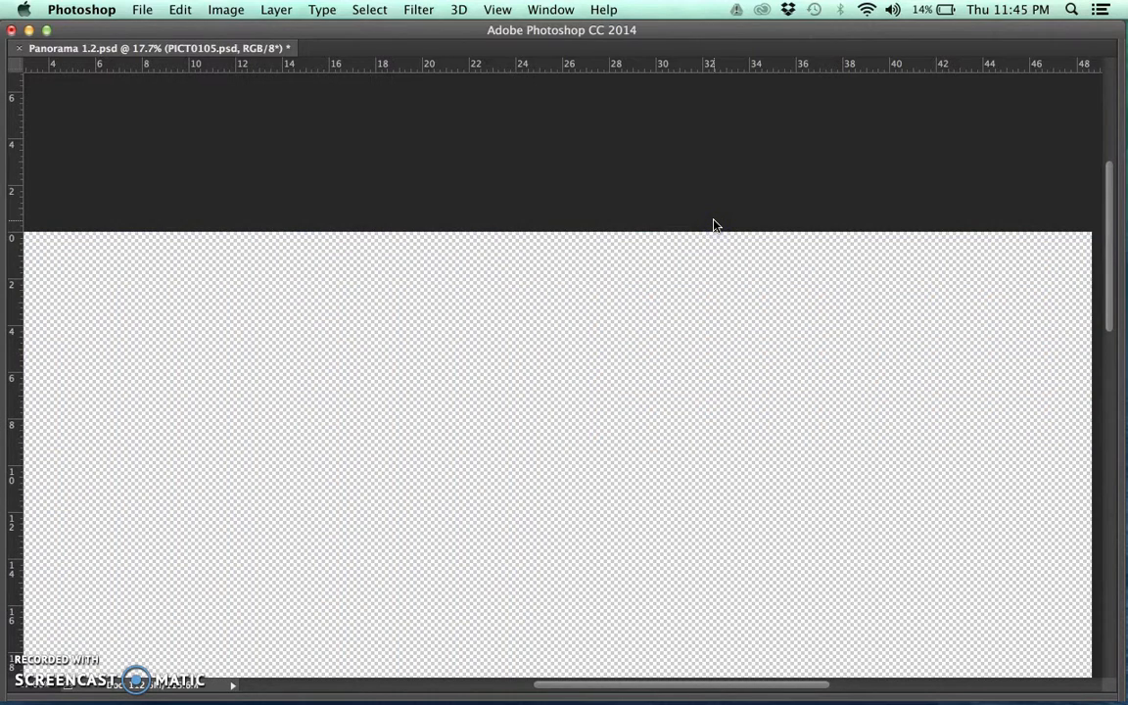
Fit the square canvas in view and flip the entire canvas vertically
click(705, 327)
key(super+0)
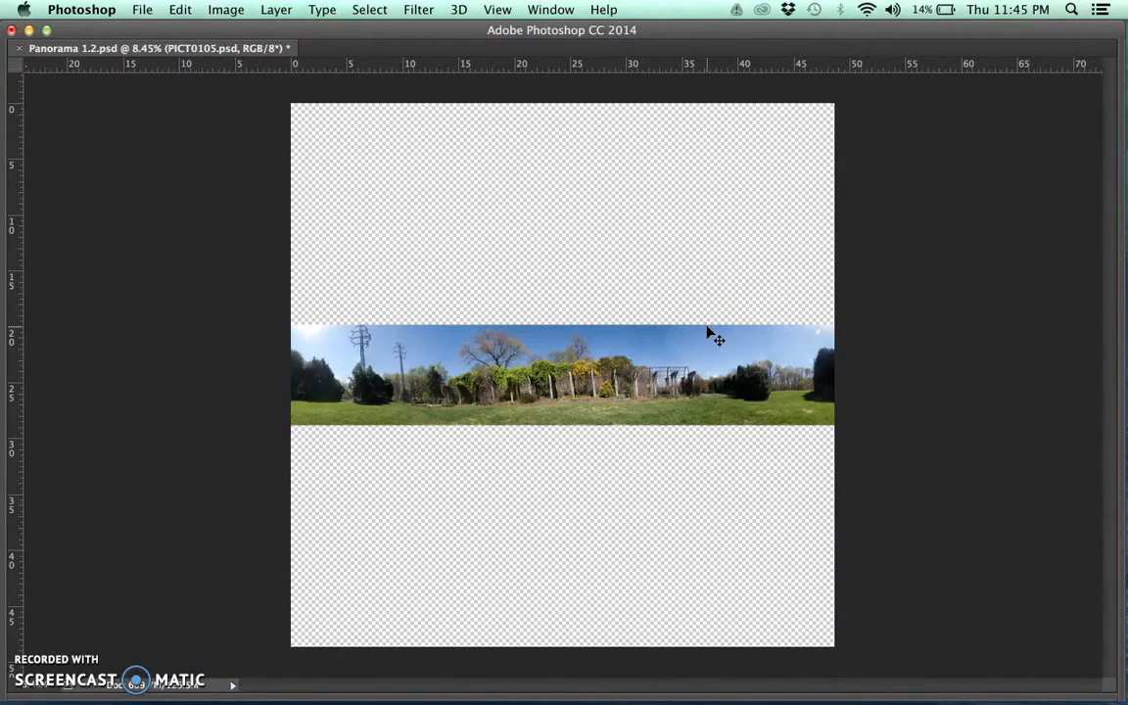
click(631, 315)
click(225, 12)
mouse_move(284, 181)
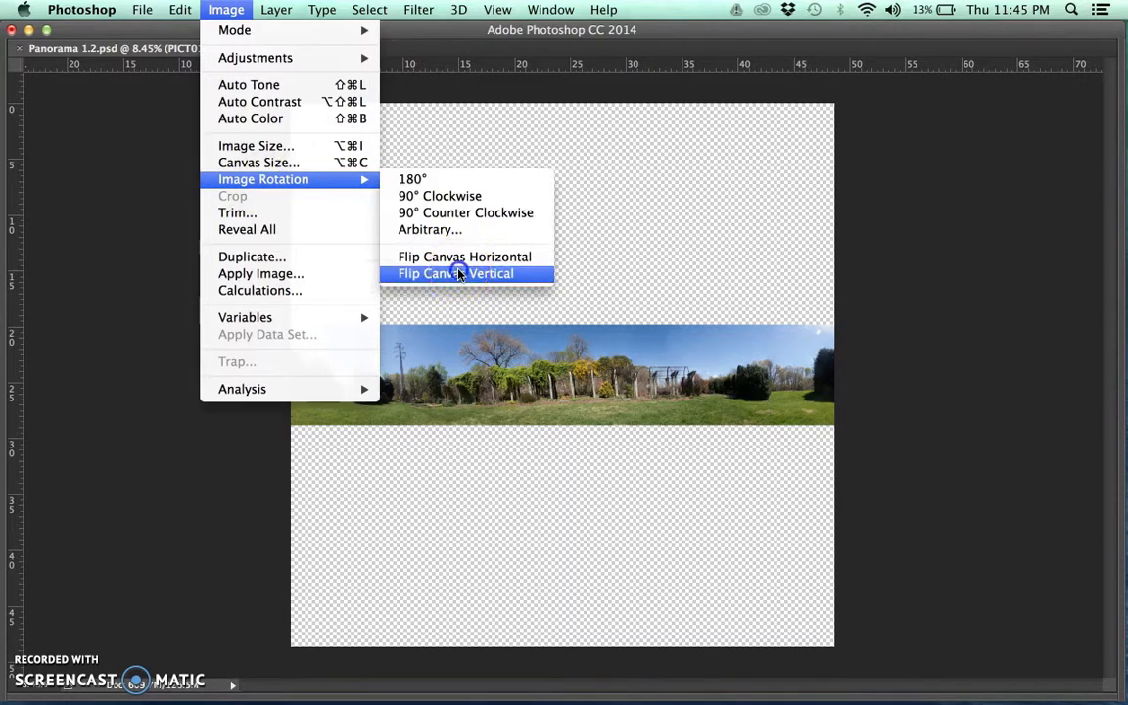
click(740, 261)
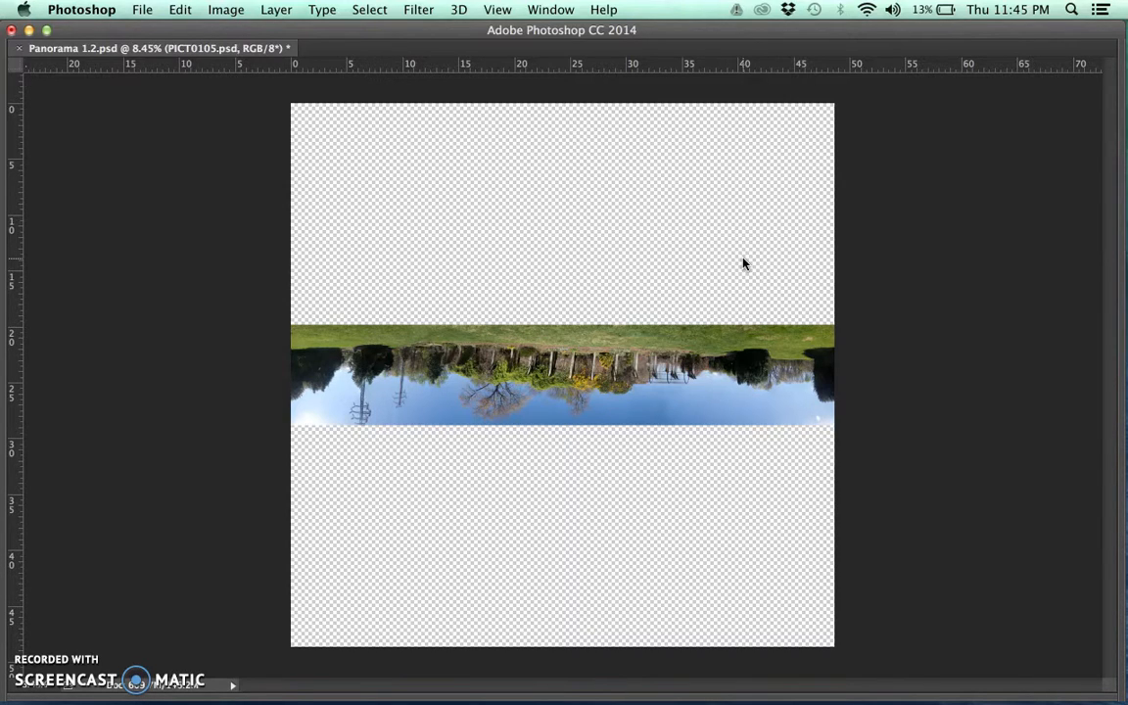
Move the upside-down panorama strip up, leaving a transparent gap of about 2 inches below the canvas's upper edge
click(577, 367)
click(564, 365)
drag(563, 358, 604, 182)
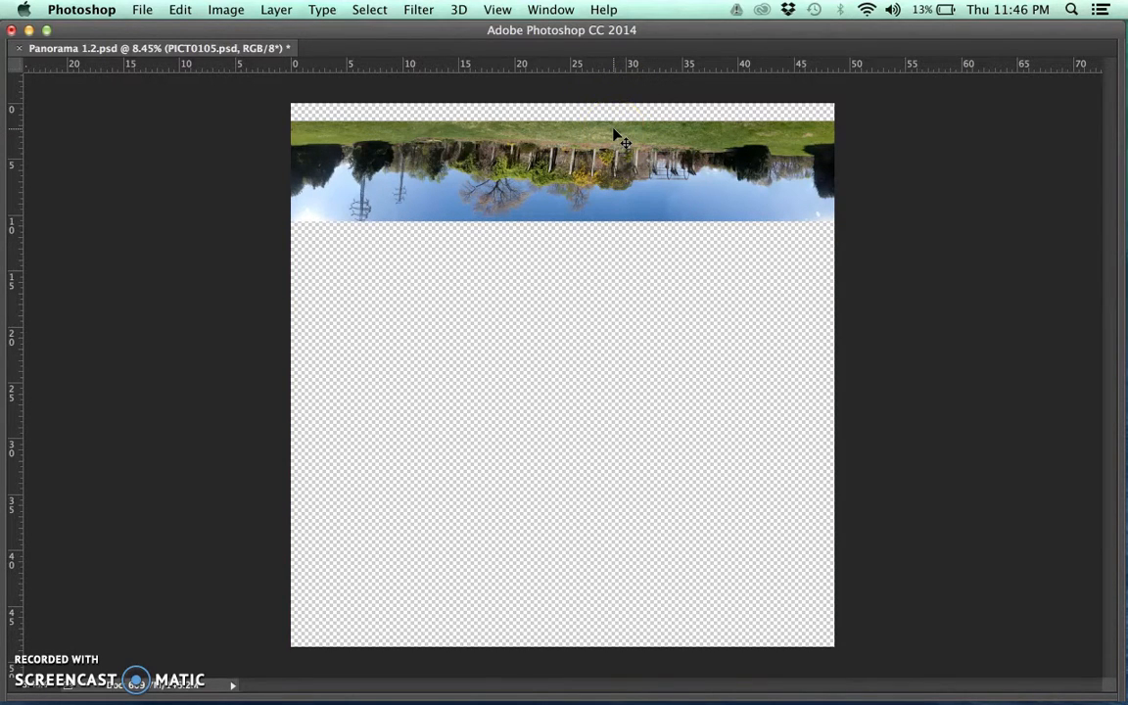
drag(608, 147, 611, 144)
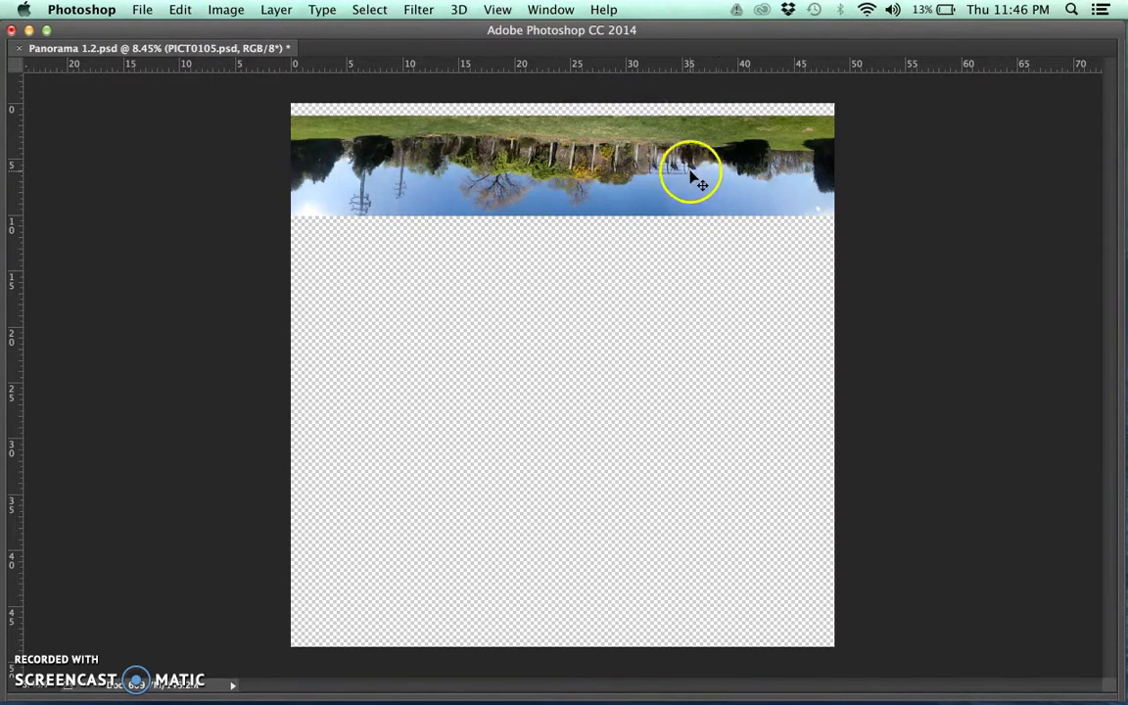
mouse_move(691, 176)
mouse_down()
mouse_move(679, 172)
mouse_move(674, 187)
mouse_up()
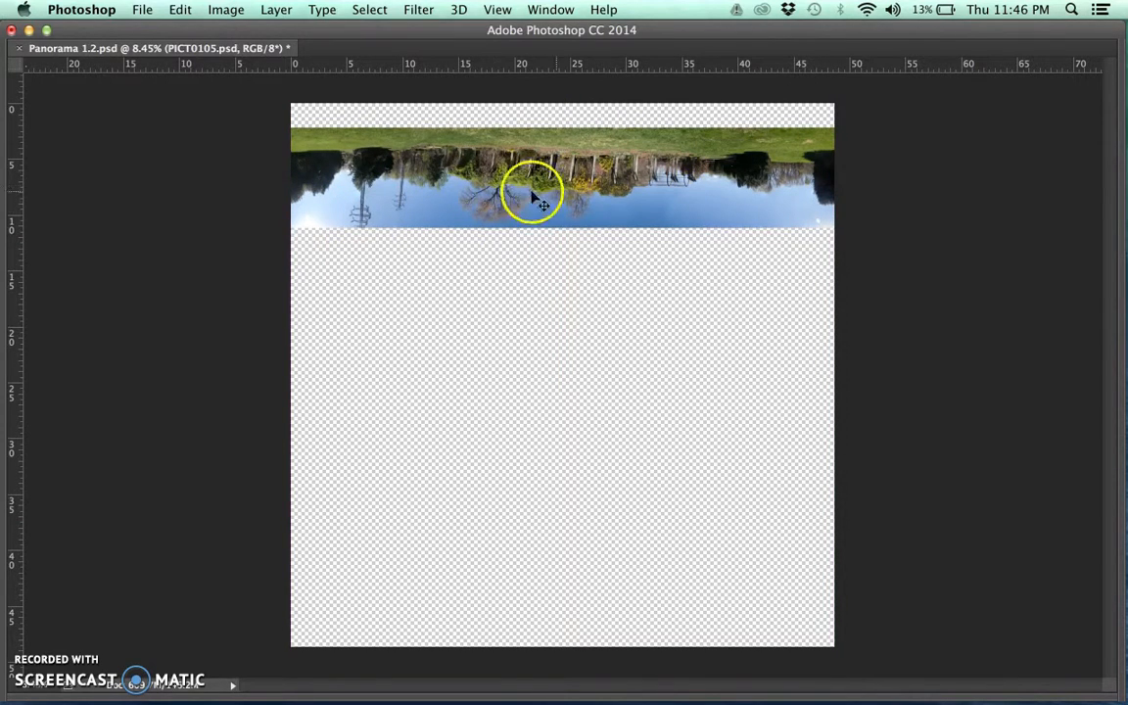
Apply the Polar Coordinates distortion filter to the upside-down panorama, using the Rectangular to Polar option
click(418, 9)
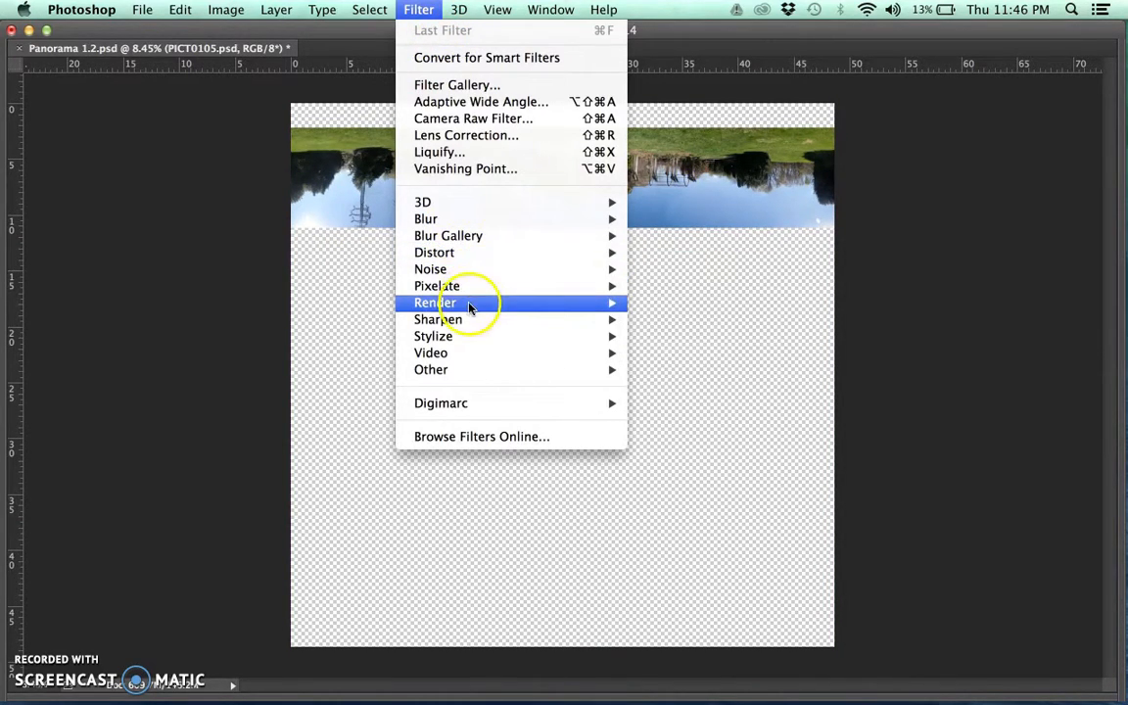
mouse_move(486, 253)
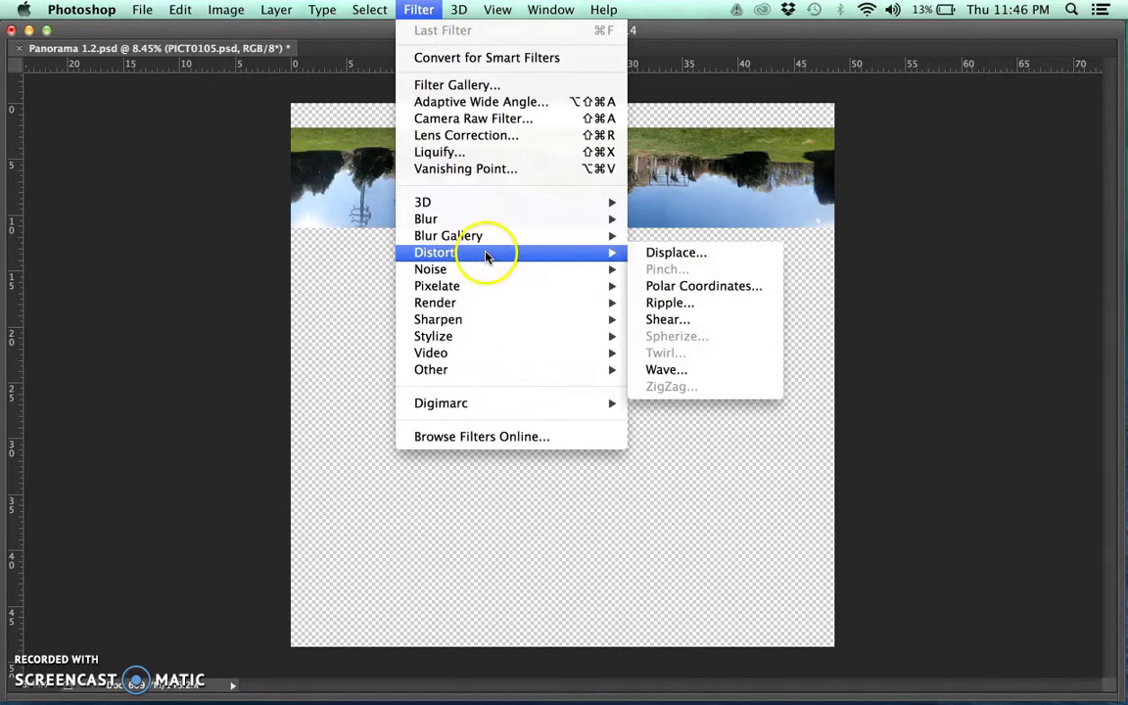
click(660, 286)
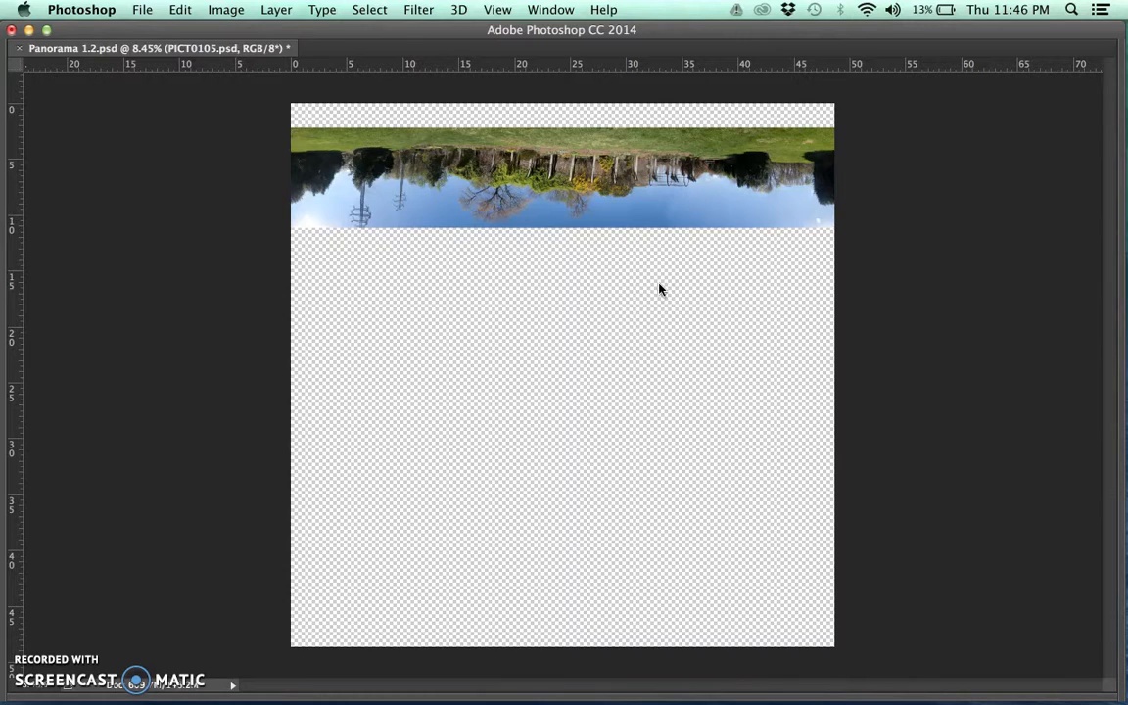
click(560, 297)
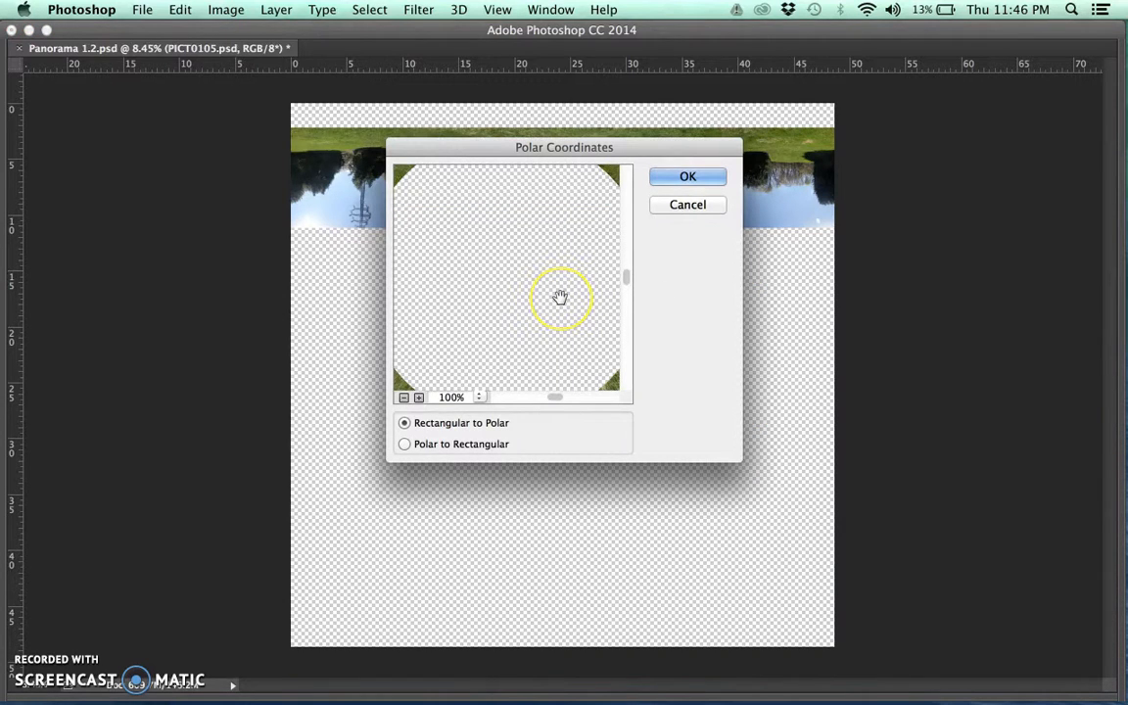
drag(559, 297, 558, 335)
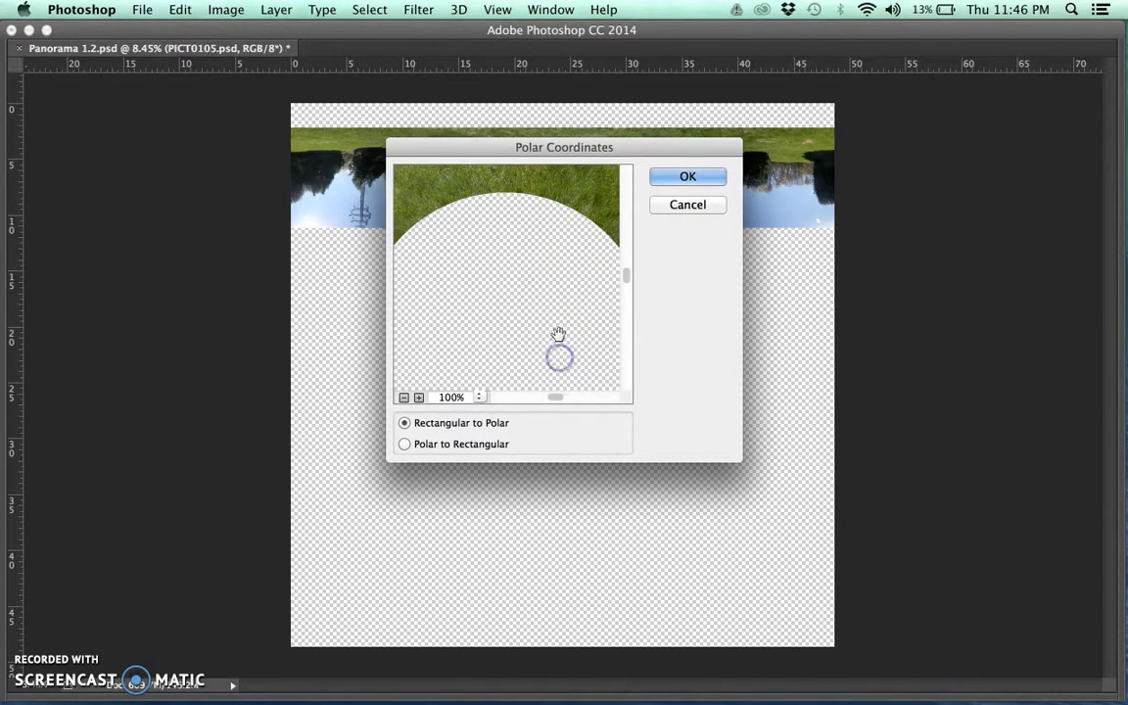
click(405, 398)
click(405, 398)
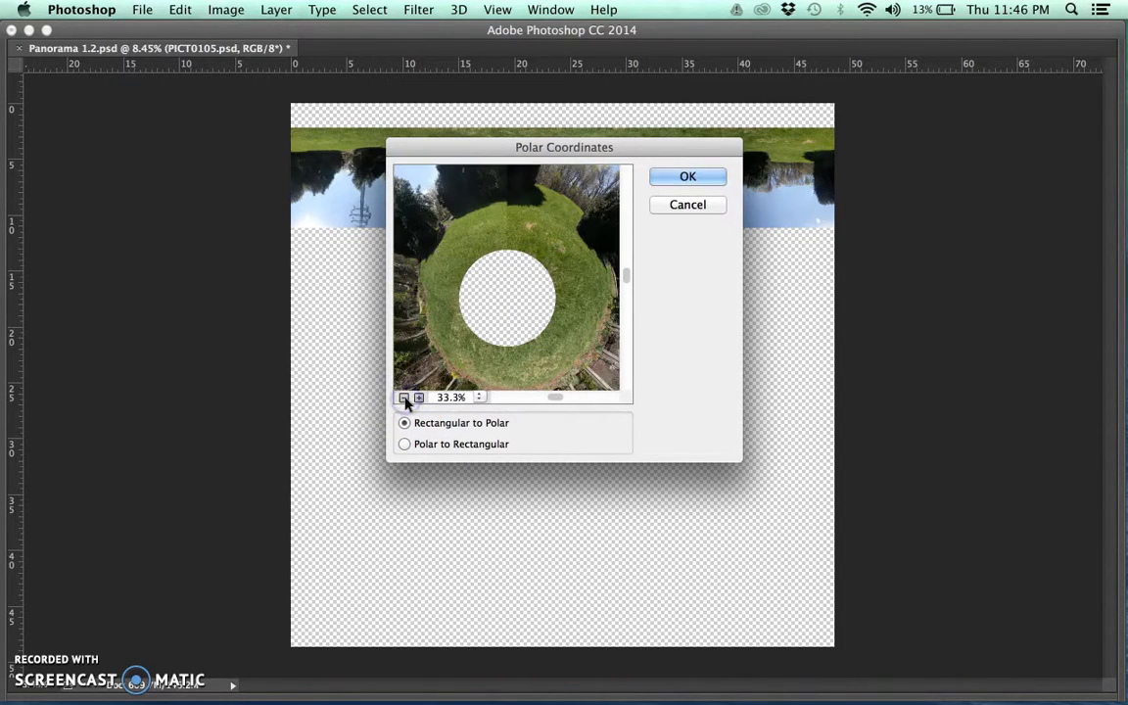
click(405, 397)
click(405, 398)
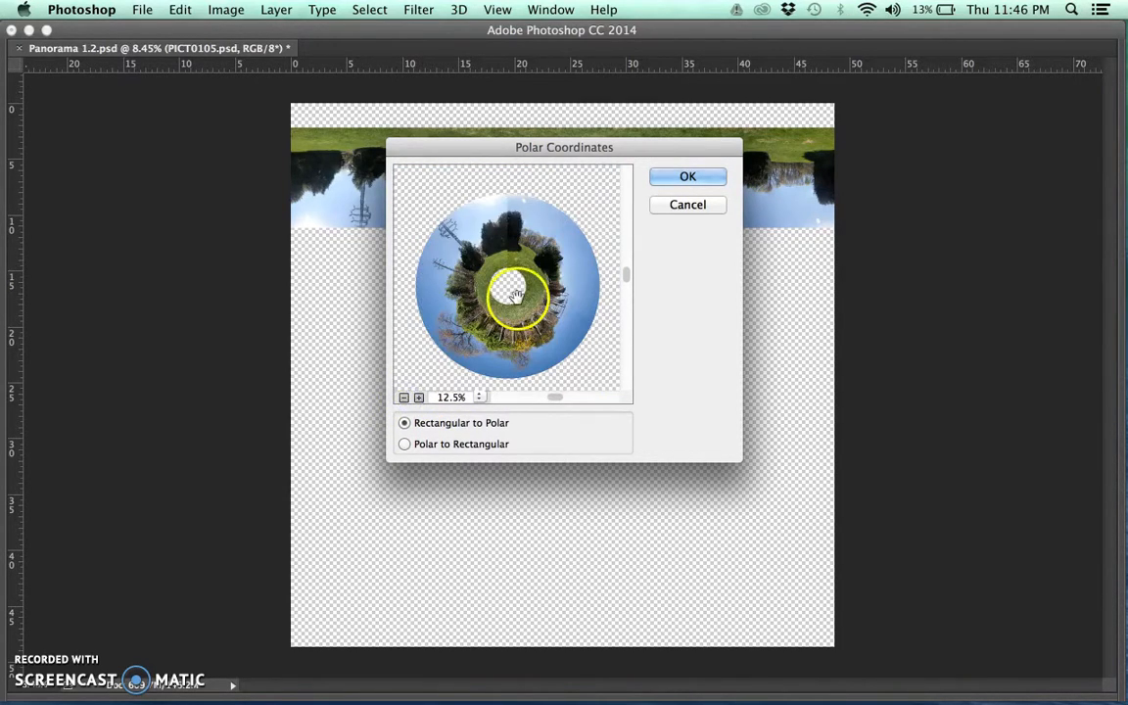
click(419, 397)
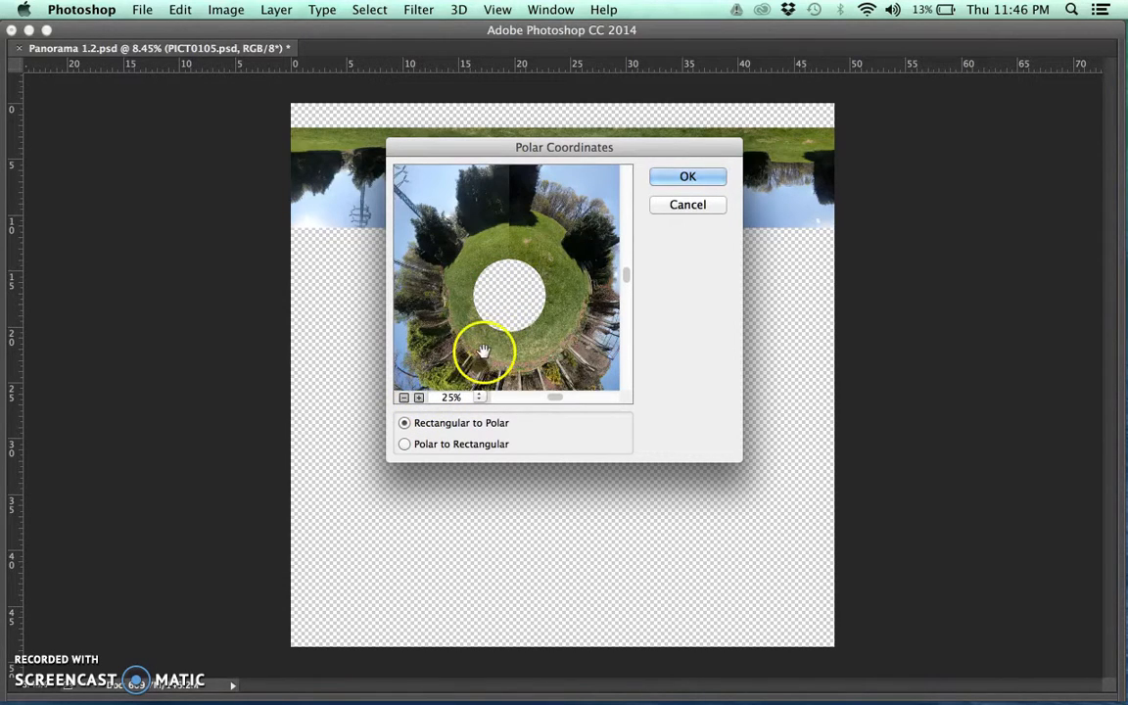
drag(501, 313, 582, 302)
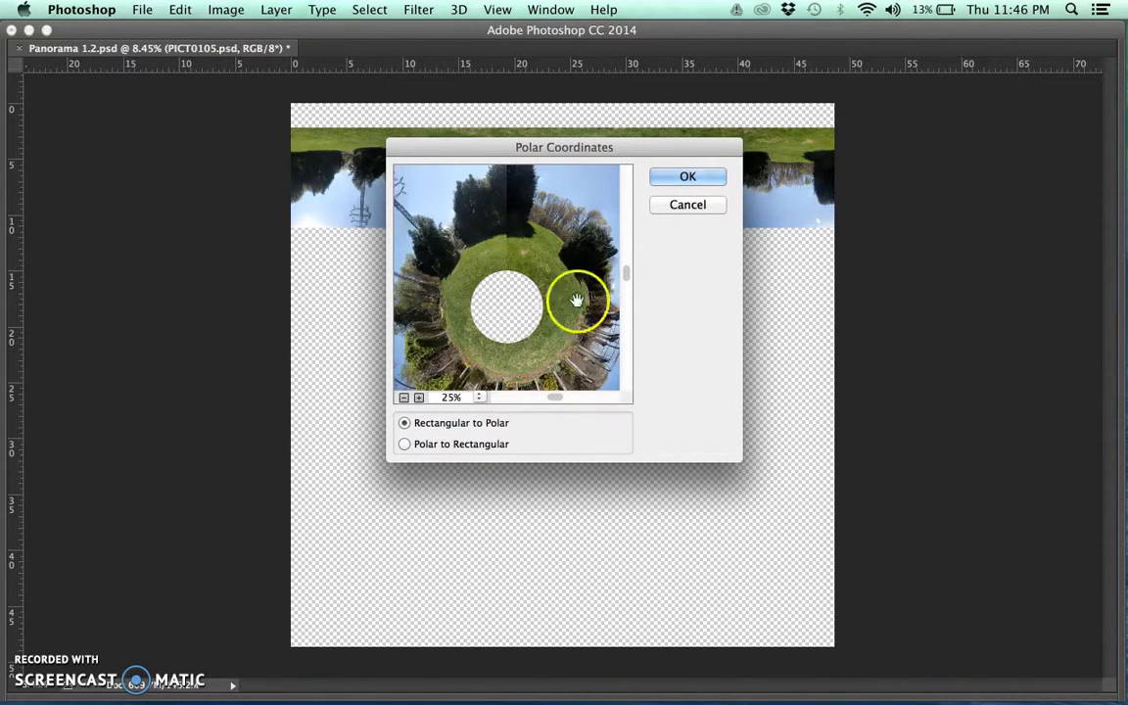
click(681, 183)
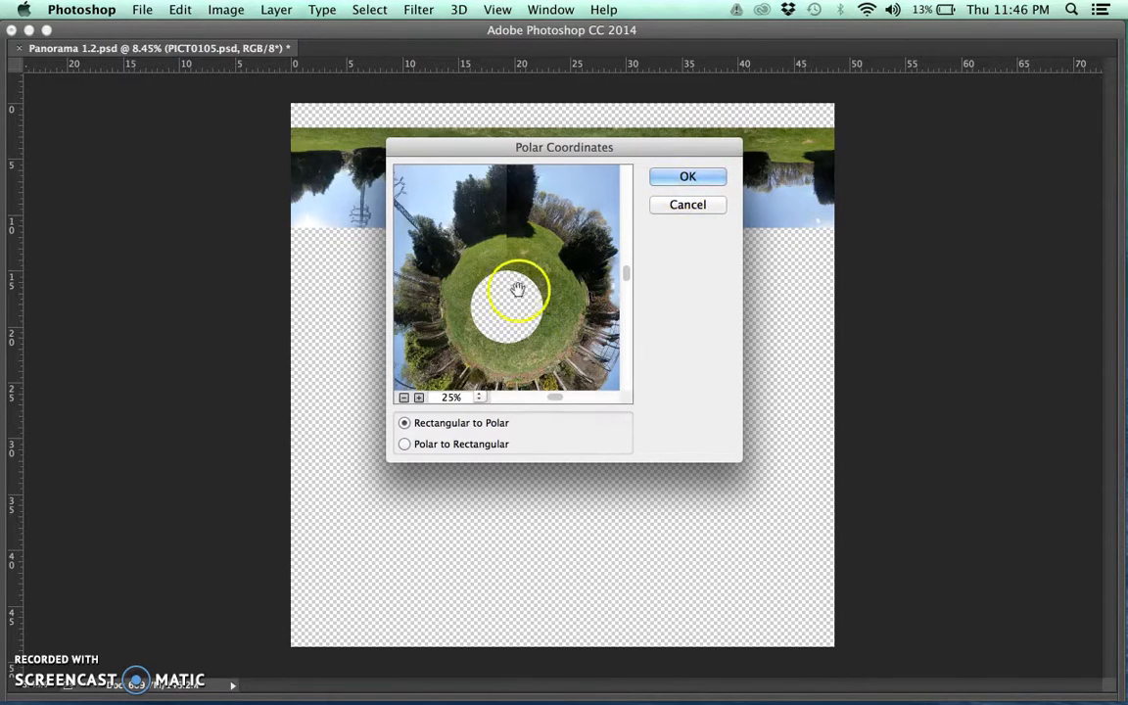
click(684, 181)
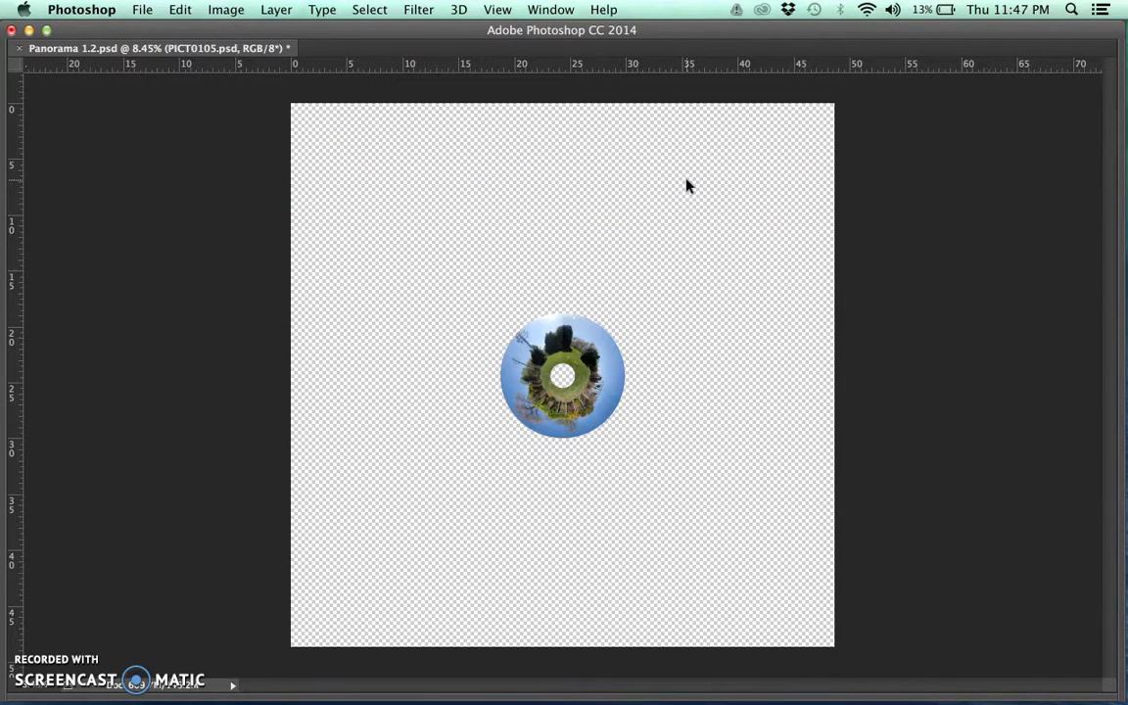
Crop the canvas closely around the circular garden image to about 14 by 13.5 inches, leaving a narrow transparent margin on all sides
scroll(706, 150, up, 3)
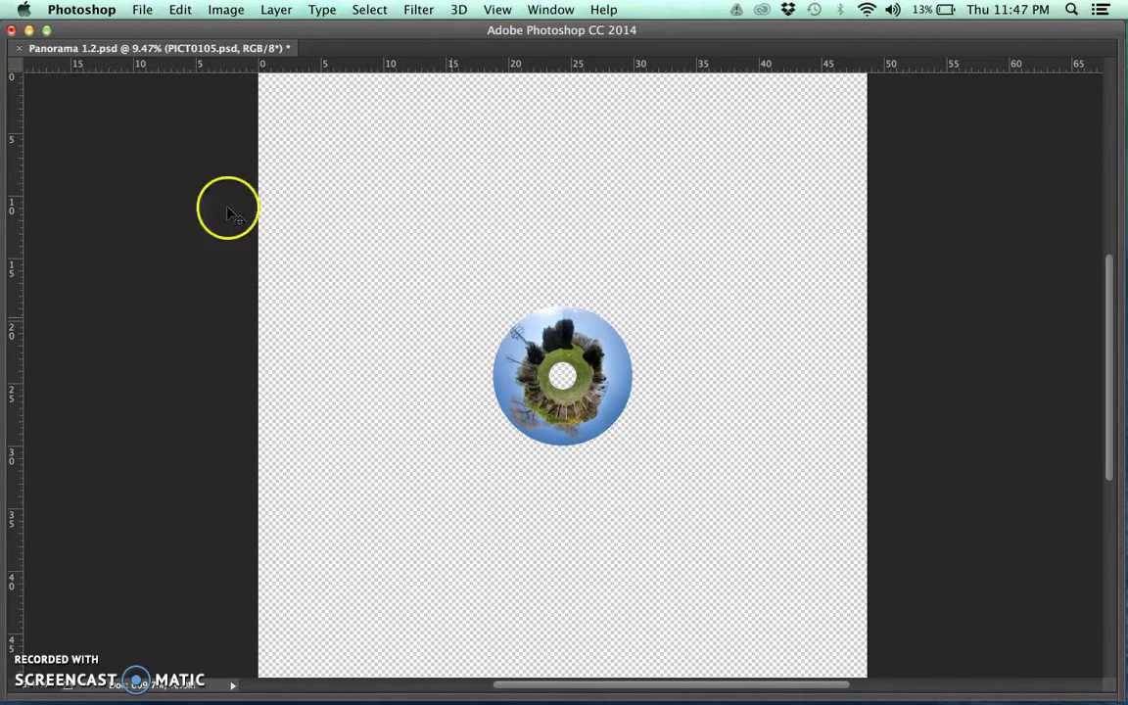
key(Tab)
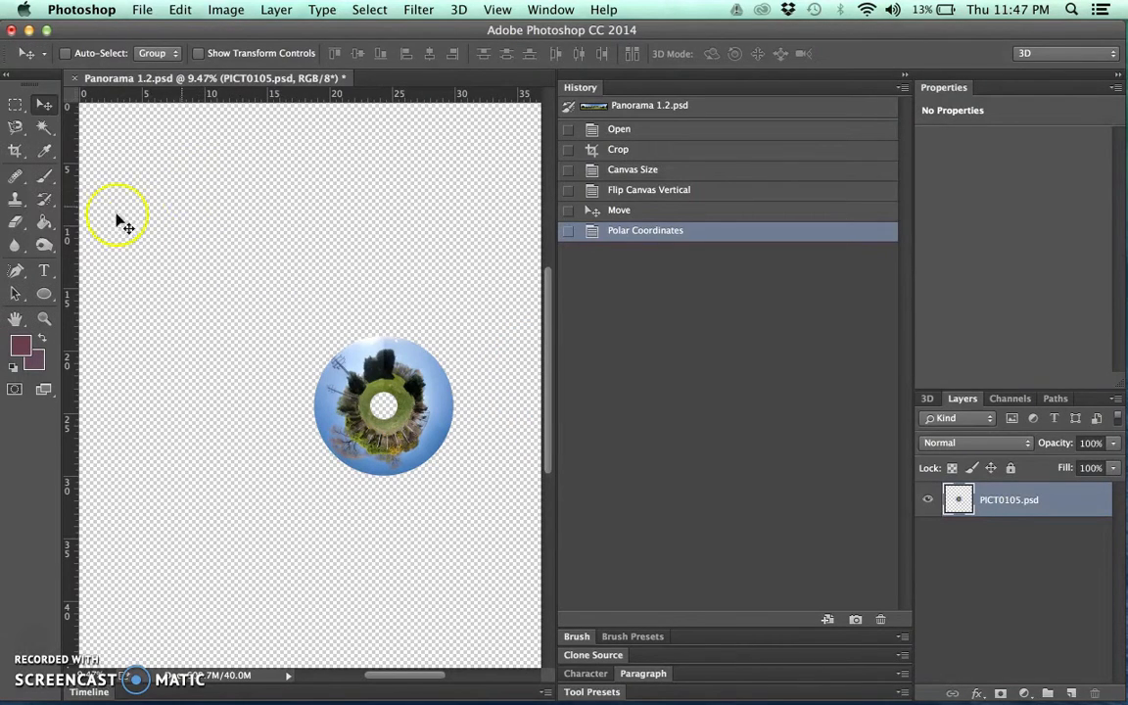
click(15, 149)
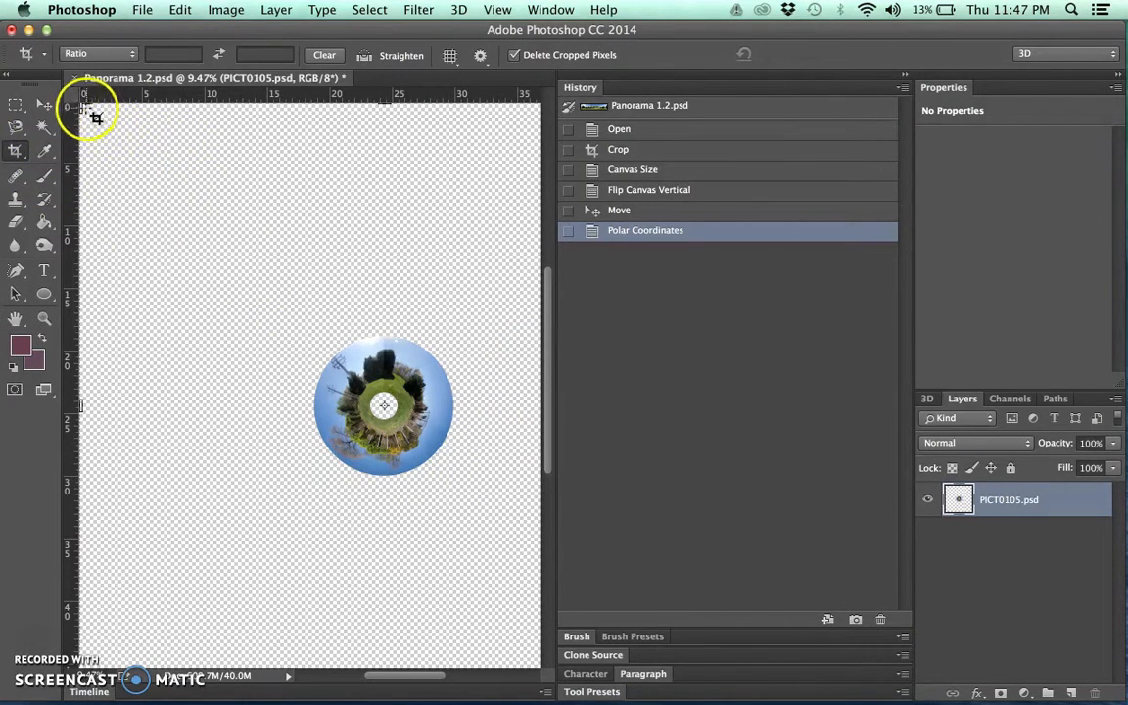
drag(81, 104, 191, 212)
scroll(452, 548, right, 5)
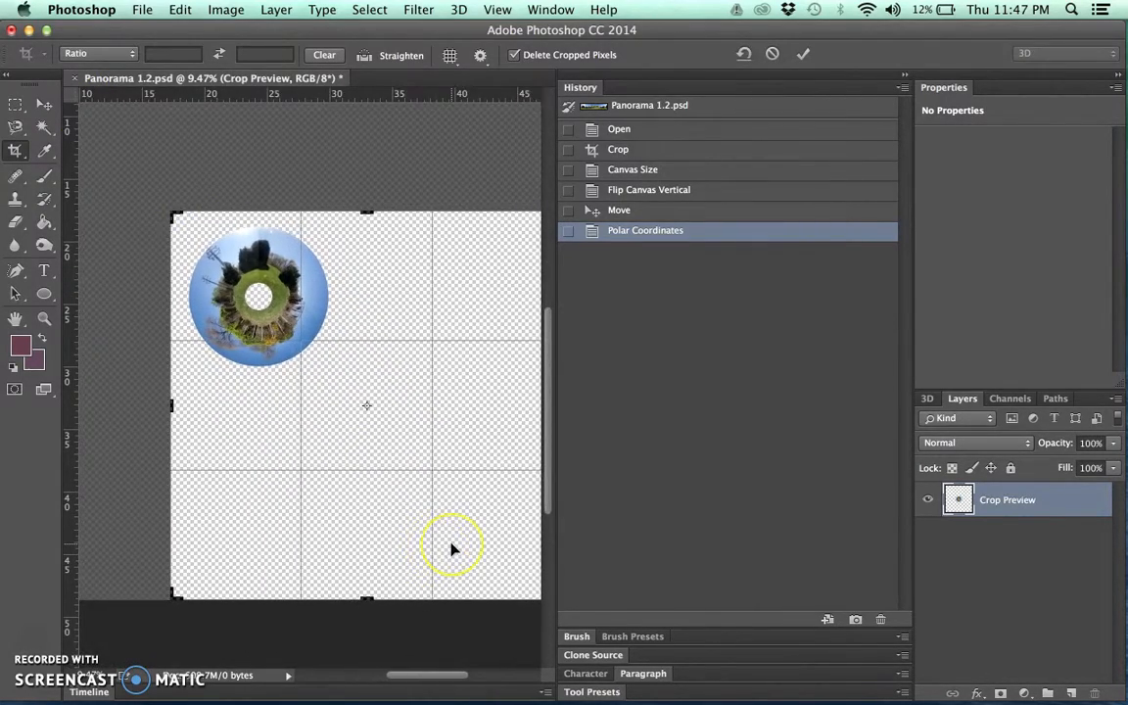
mouse_move(373, 598)
mouse_down()
mouse_move(267, 423)
mouse_move(261, 484)
mouse_up()
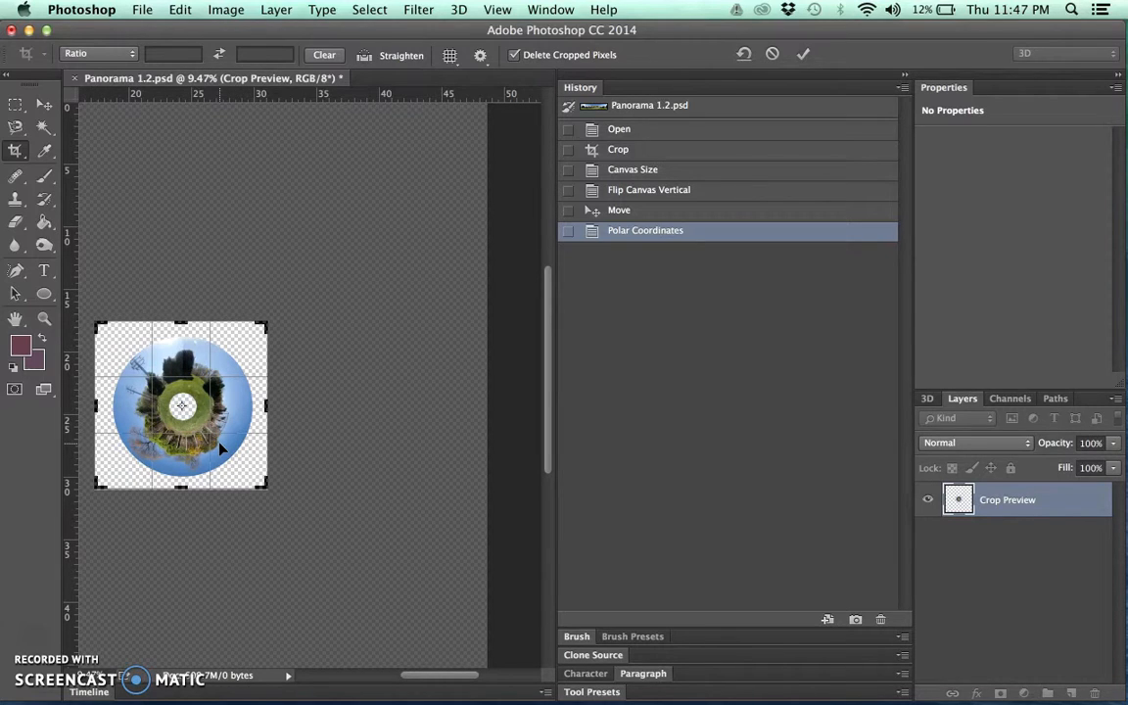
key(Return)
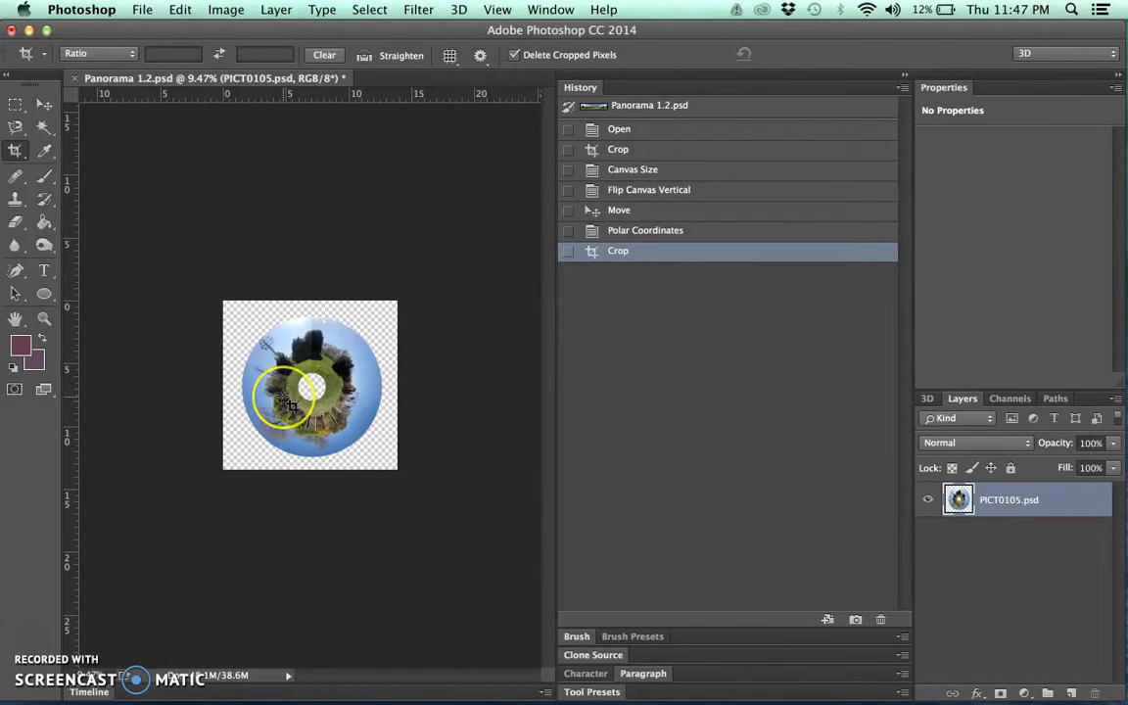
Activate the Clone Stamp tool for retouching the circular garden image
scroll(282, 395, up, 5)
scroll(283, 395, up, 6)
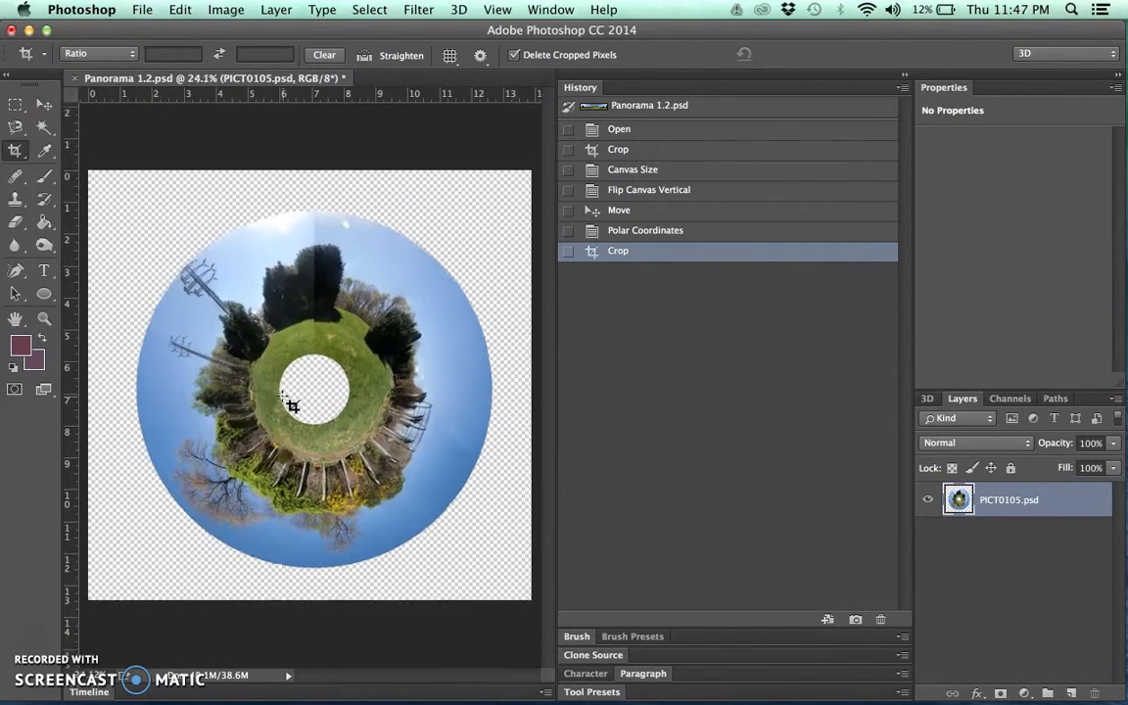
scroll(285, 399, up, 3)
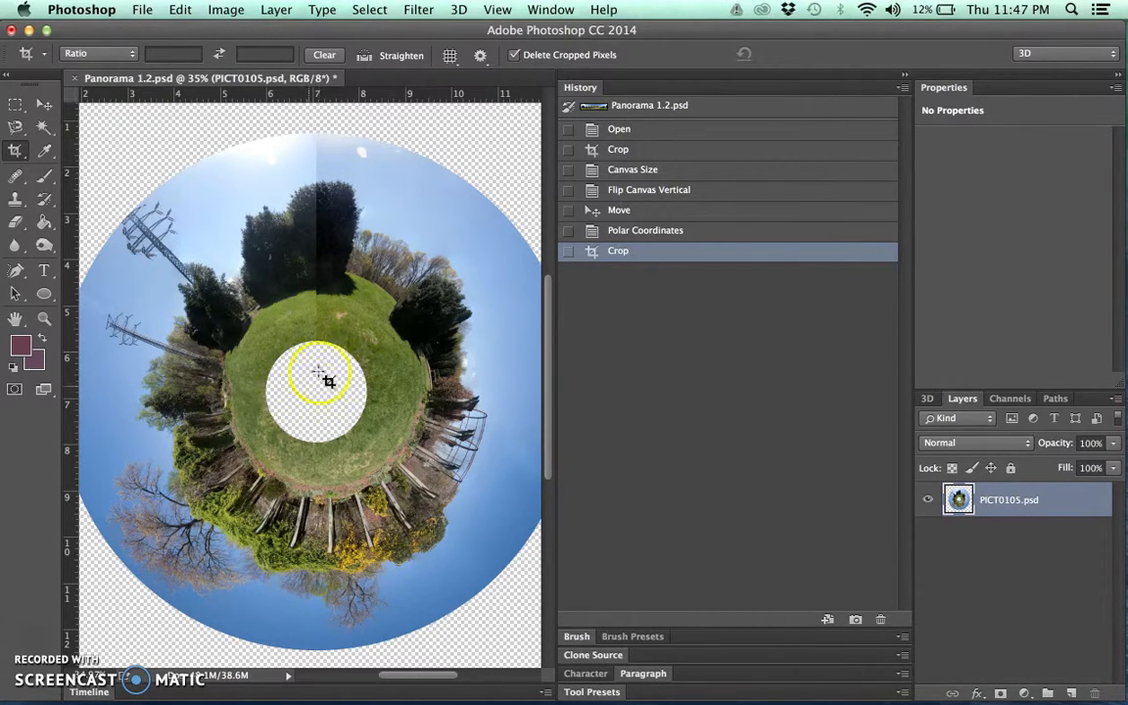
click(13, 199)
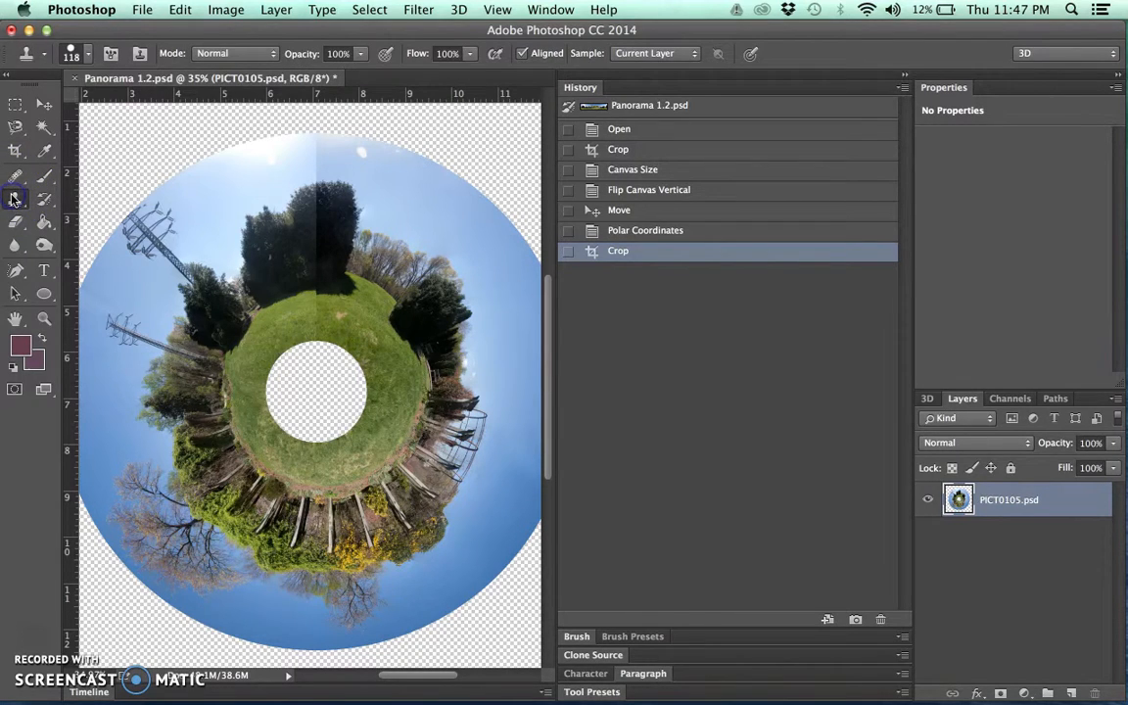
click(14, 199)
click(13, 198)
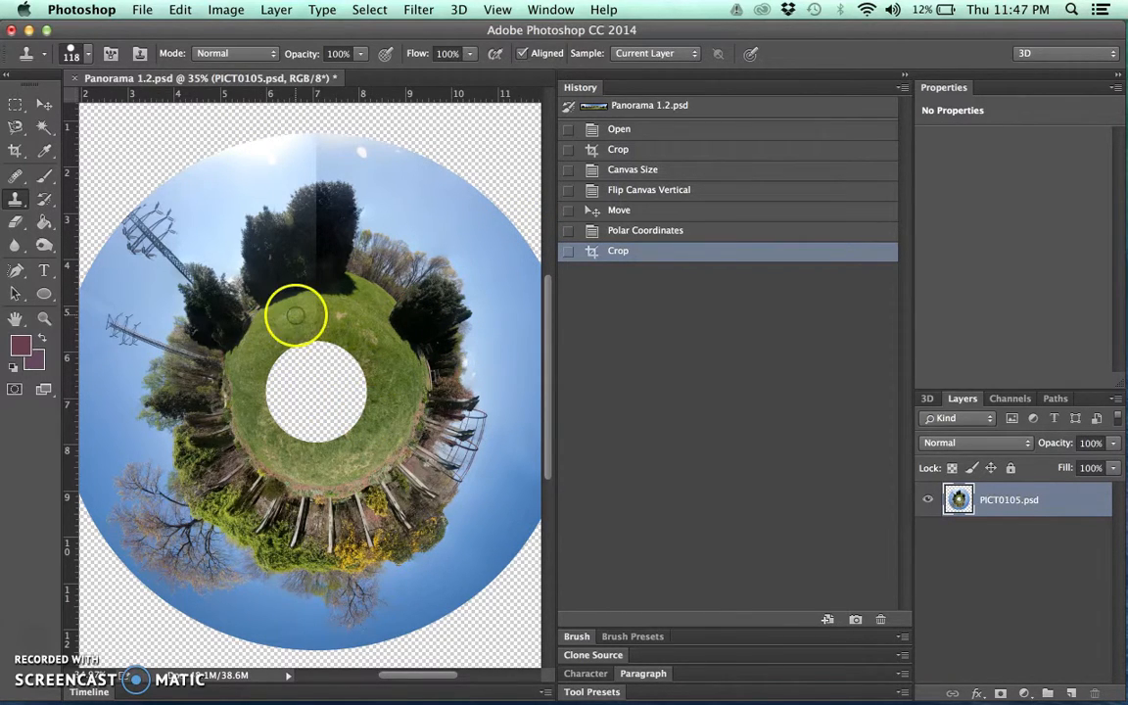
click(42, 646)
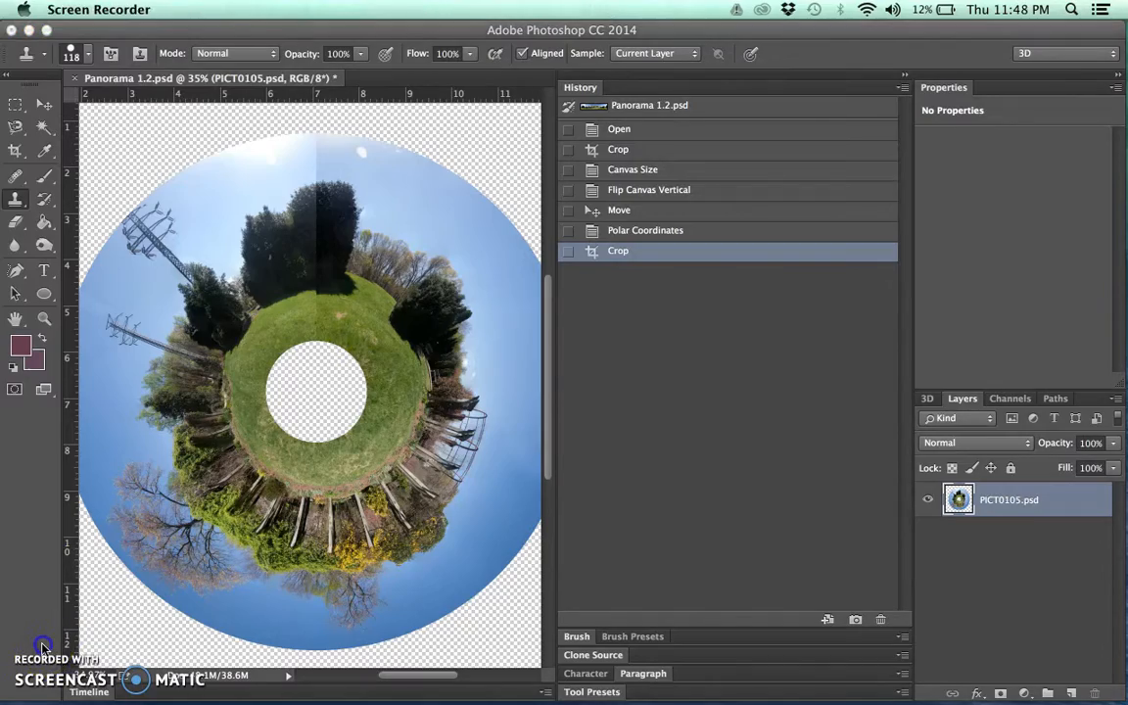